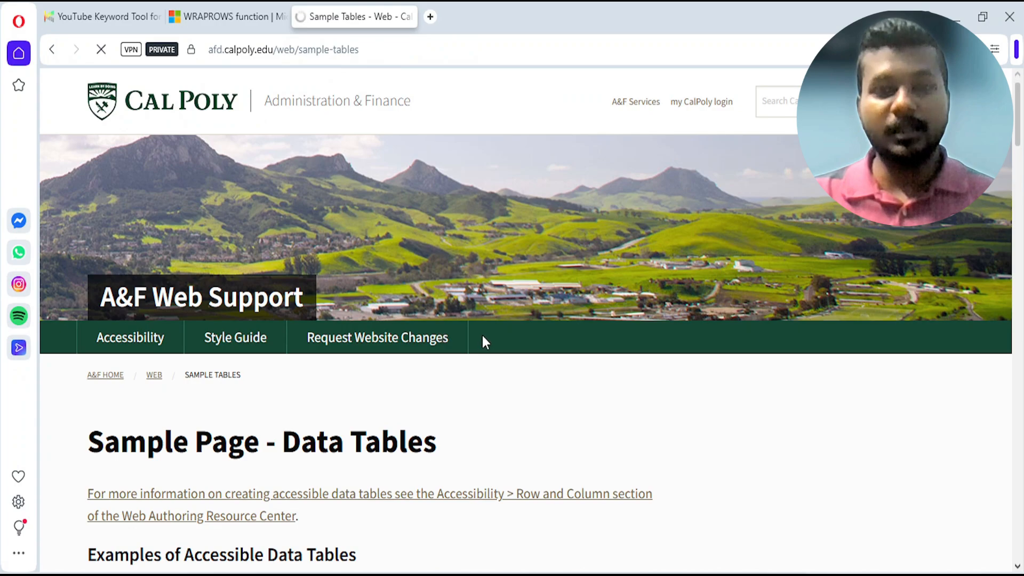
# Look through the sample data tables on the Cal Poly page, from the basic table to the complex data table.
pyautogui.scroll(-10, 483, 336)
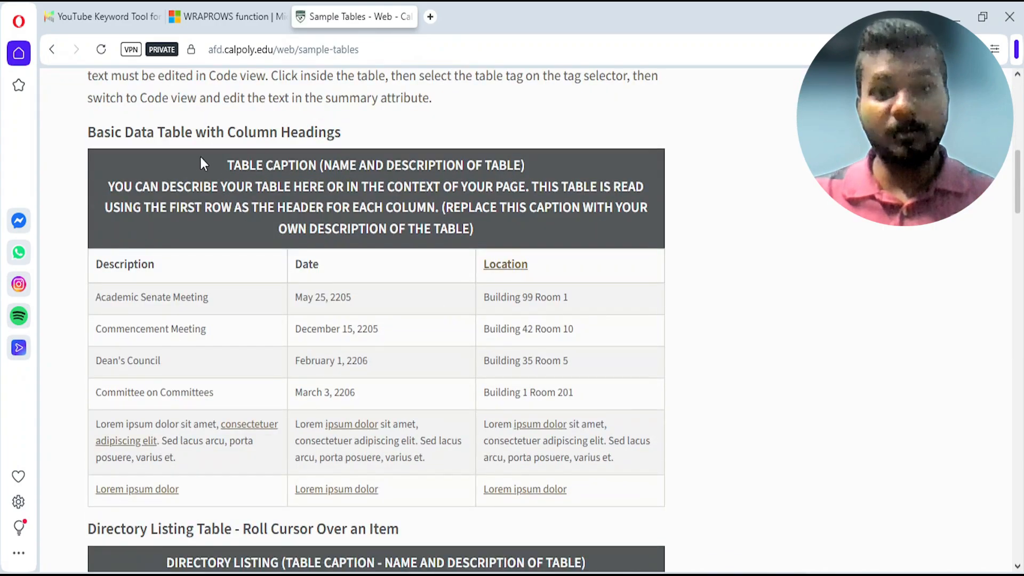
pyautogui.moveTo(202, 163); pyautogui.dragTo(574, 498)
pyautogui.click(722, 461)
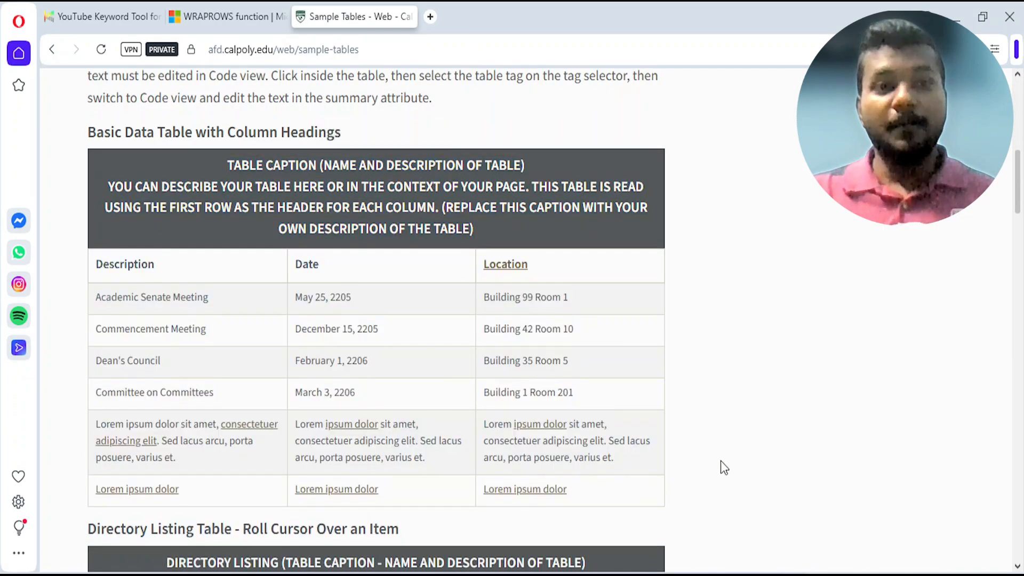
pyautogui.scroll(-7, 749, 416)
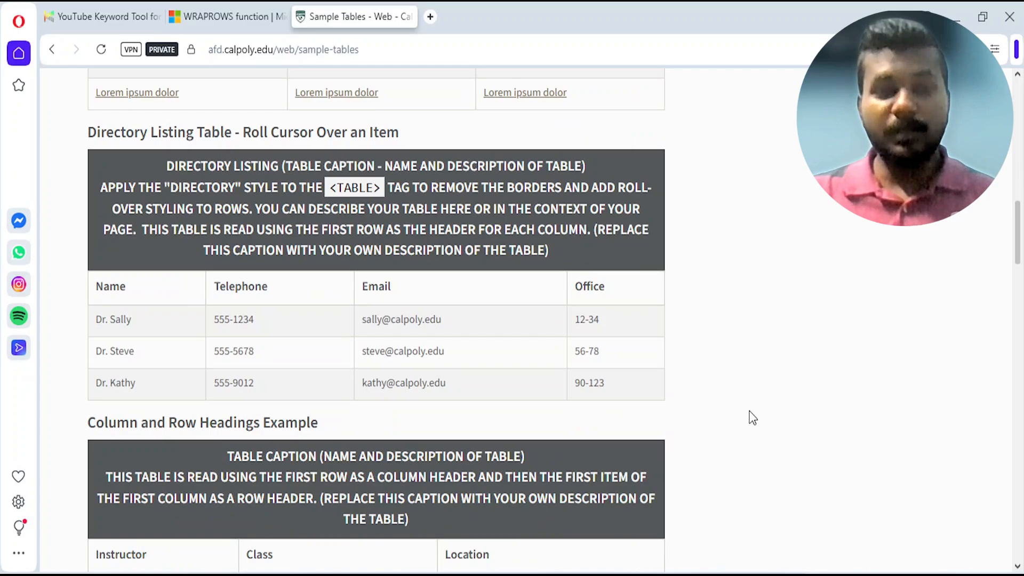
pyautogui.scroll(-4, 752, 418)
pyautogui.scroll(-9, 752, 418)
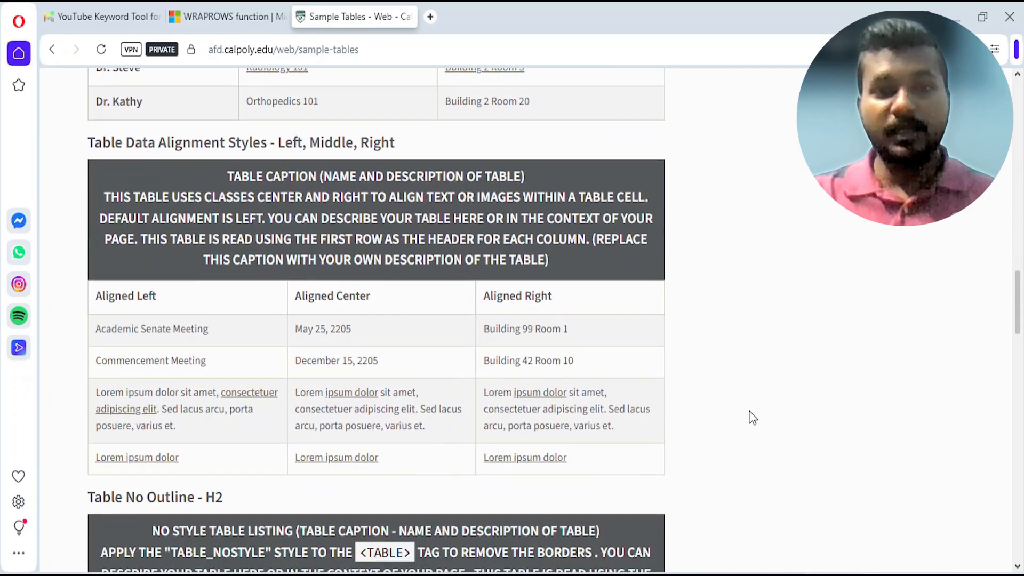
pyautogui.scroll(-9, 752, 418)
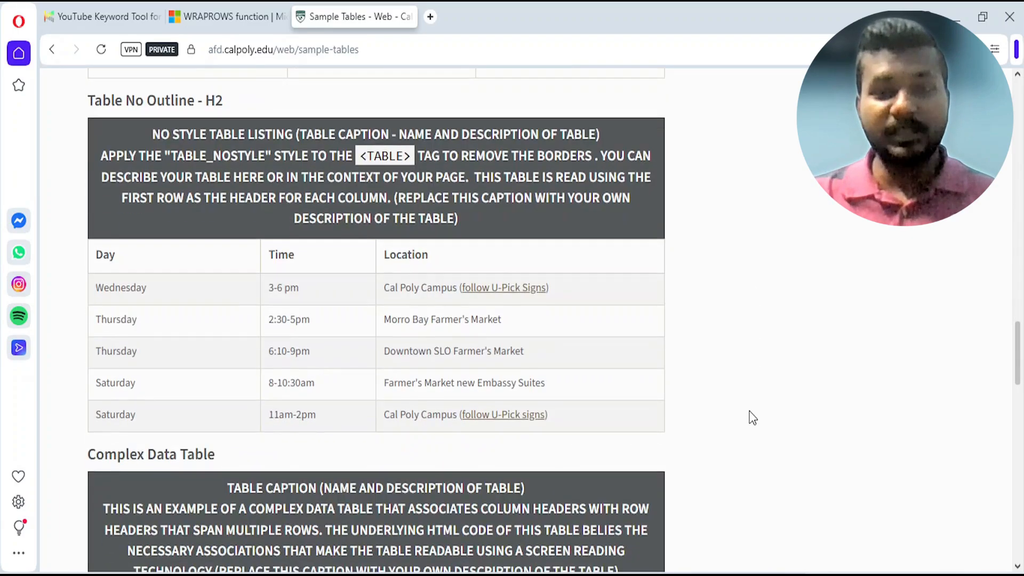
pyautogui.scroll(-4, 752, 418)
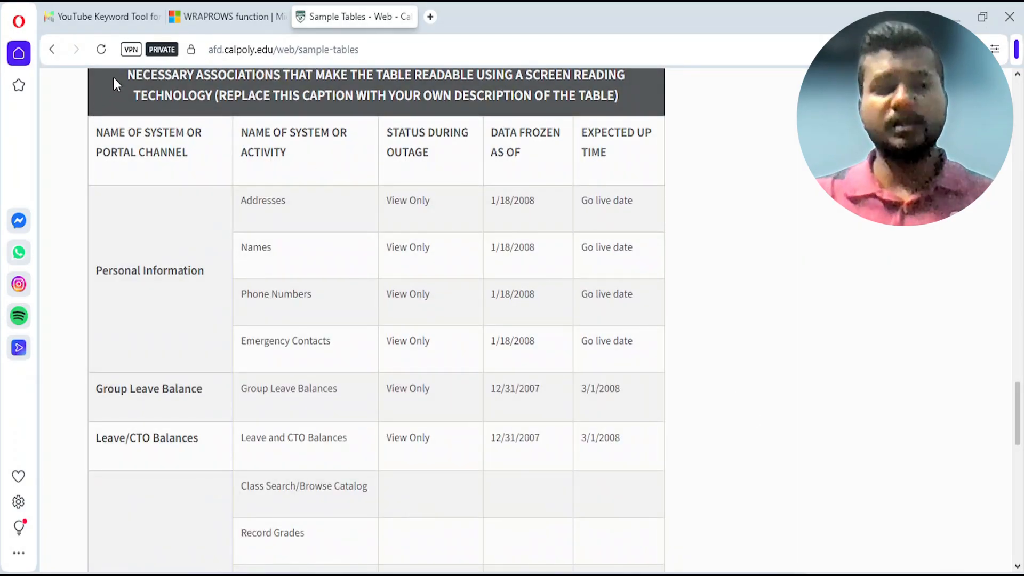
pyautogui.moveTo(113, 79); pyautogui.dragTo(618, 434)
pyautogui.click(734, 380)
pyautogui.scroll(-7, 734, 380)
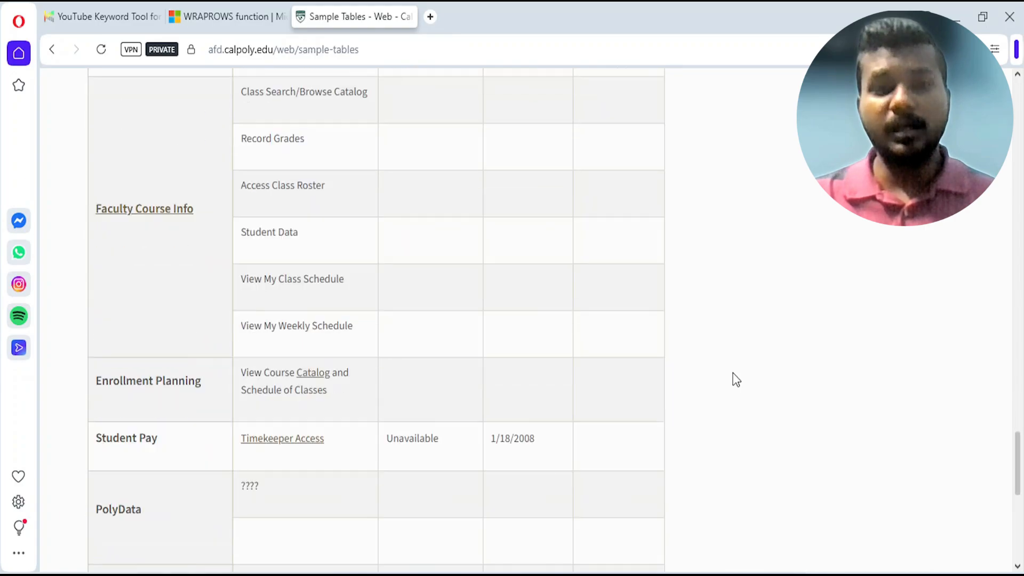
pyautogui.scroll(-8, 734, 376)
pyautogui.scroll(10, 732, 370)
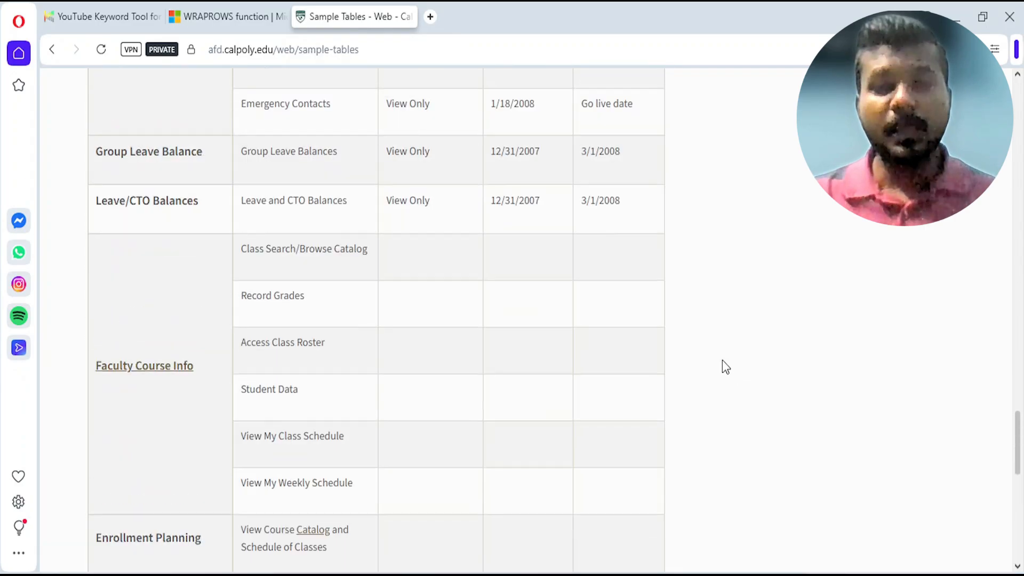
pyautogui.scroll(6, 726, 367)
# Go forward to the UN Comtrade trade flow page and preview the 2025 total exports and imports results.
pyautogui.click(76, 49)
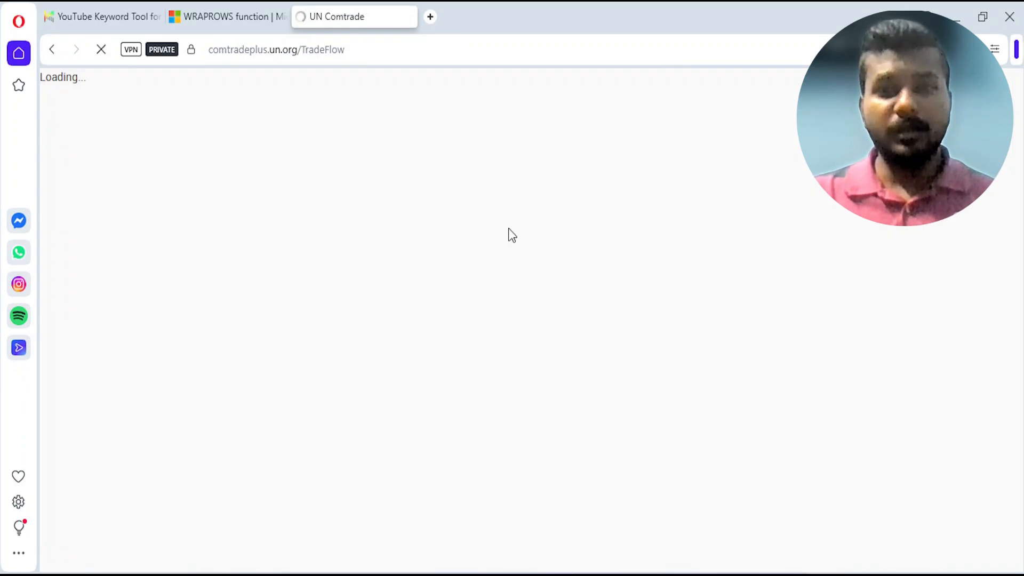
pyautogui.scroll(-5, 512, 235)
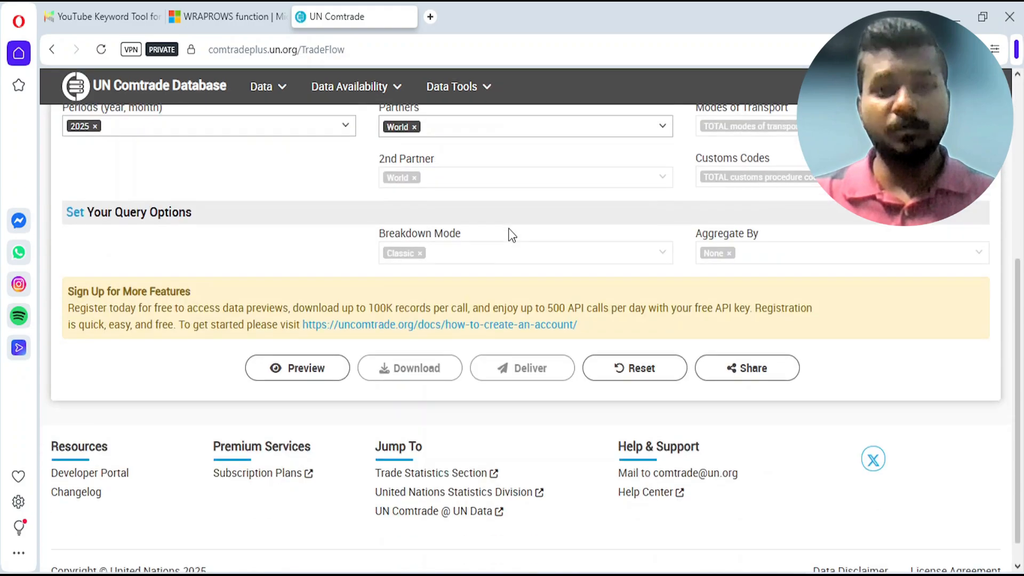
pyautogui.scroll(3, 510, 234)
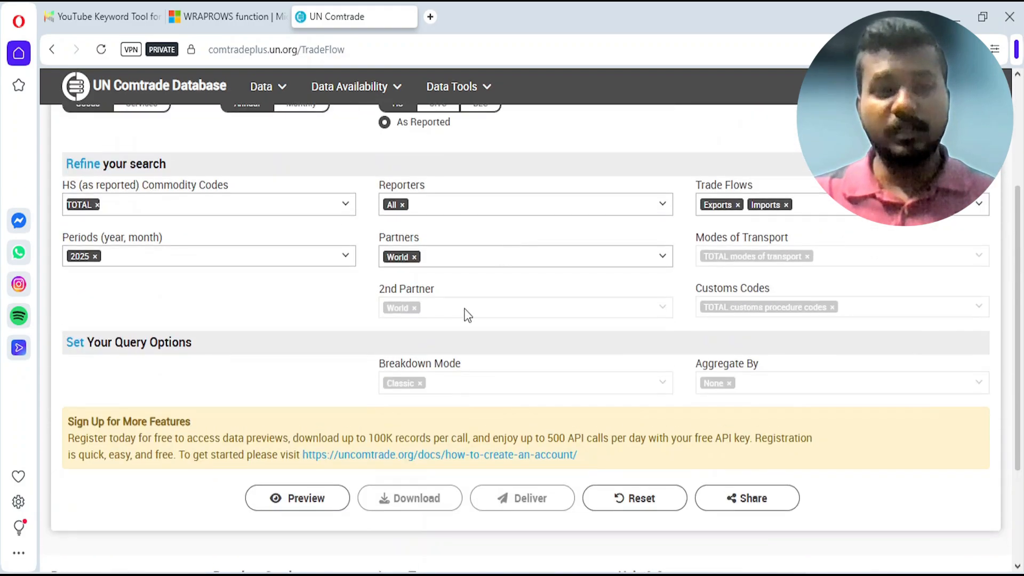
pyautogui.click(316, 504)
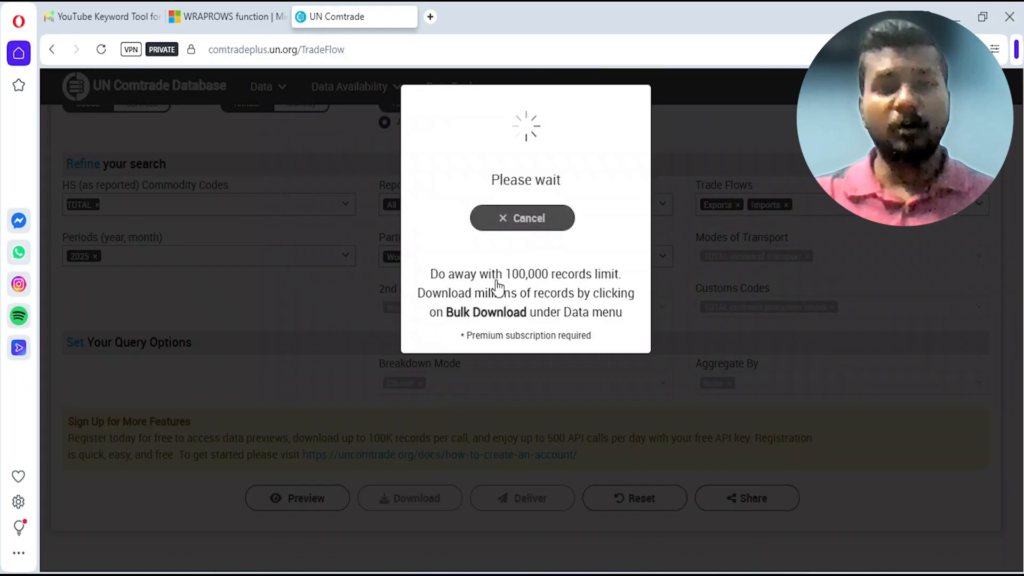
pyautogui.scroll(-7, 487, 308)
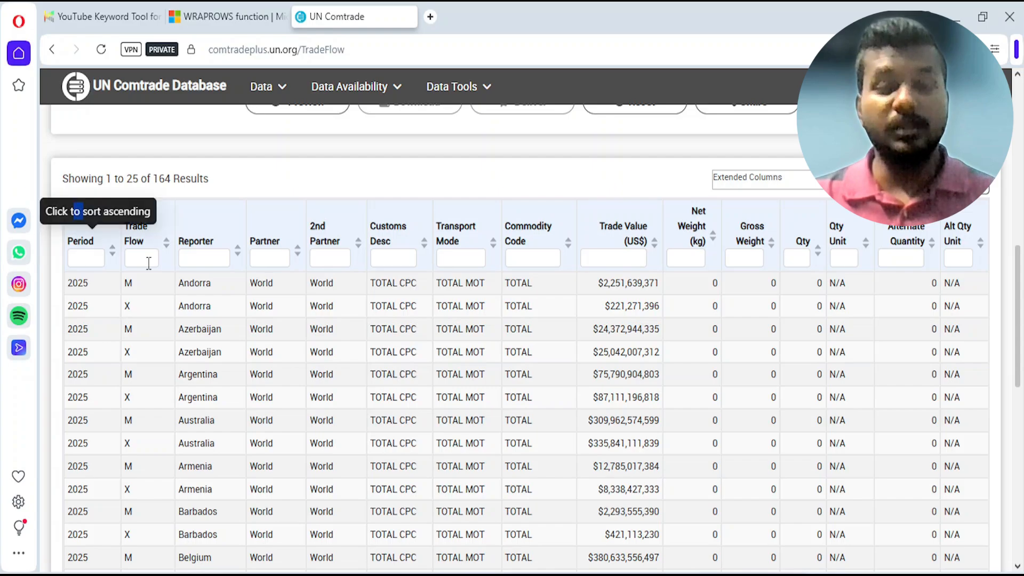
# Sort the previewed trade results by trade flow in ascending order and highlight the results table.
pyautogui.moveTo(176, 277); pyautogui.dragTo(250, 240)
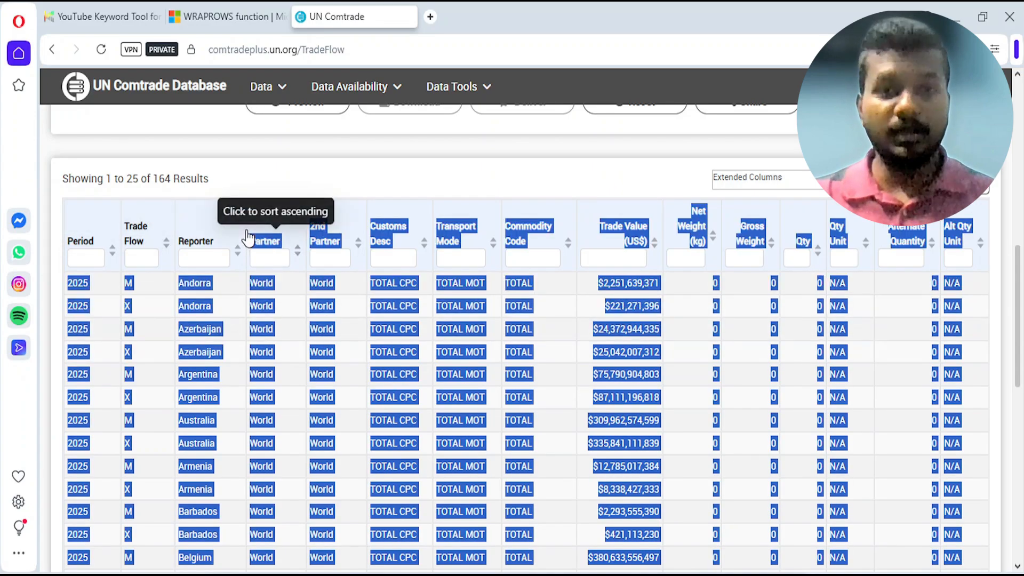
pyautogui.click(80, 225)
pyautogui.click(80, 231)
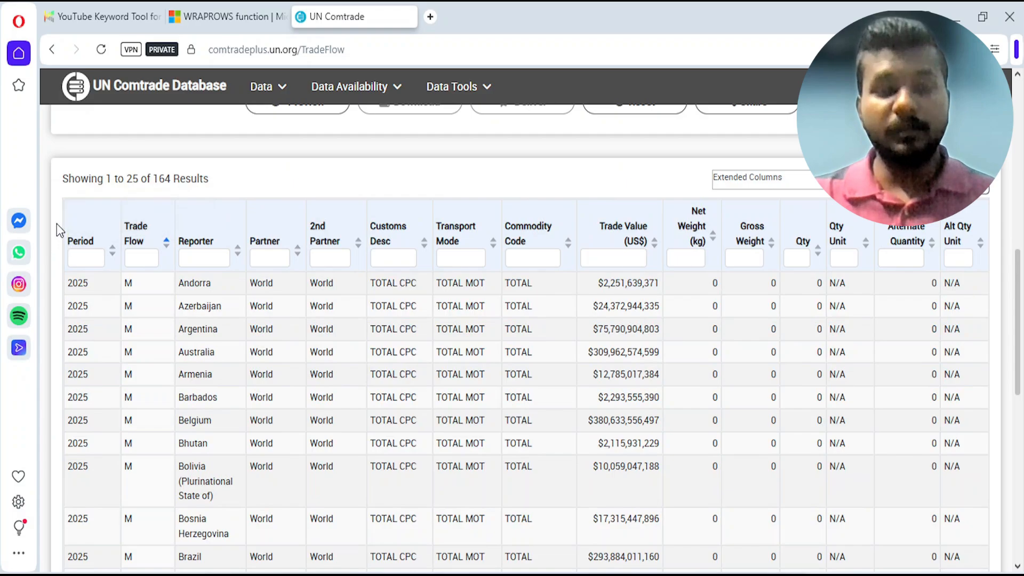
pyautogui.moveTo(57, 229); pyautogui.dragTo(976, 309)
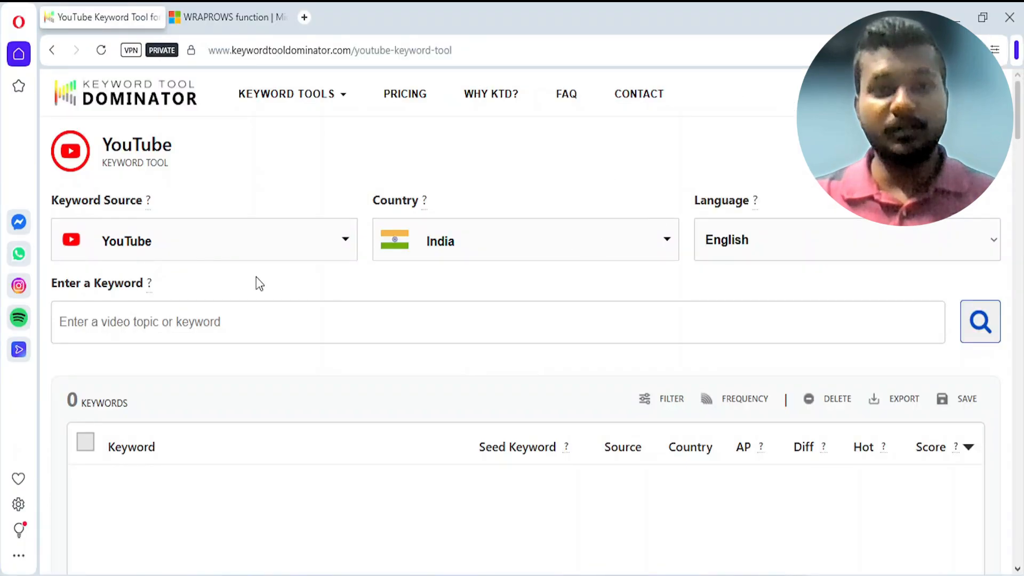
# Search the YouTube keyword tool for keywords on "phone".
pyautogui.write('phone')
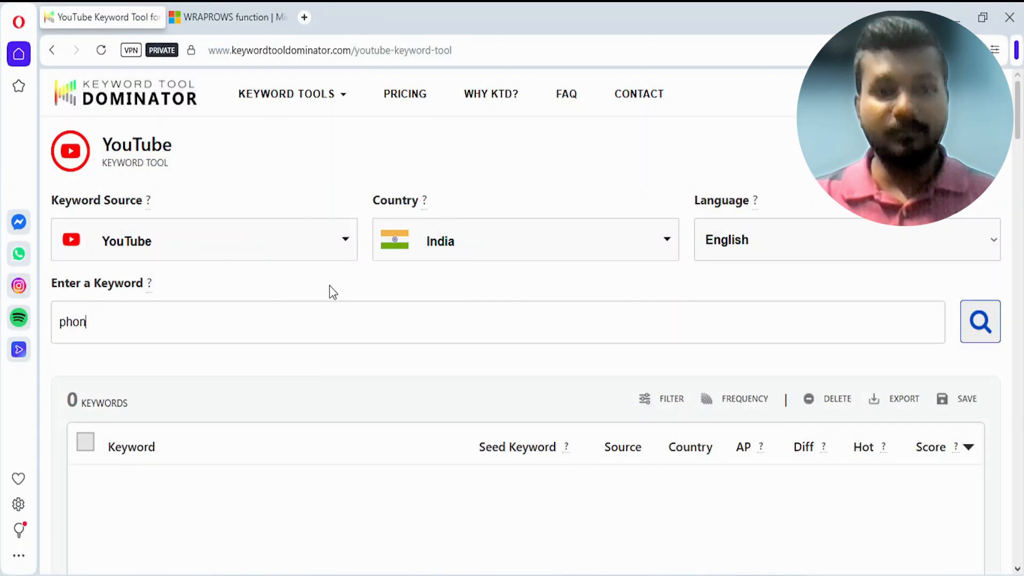
pyautogui.click(981, 335)
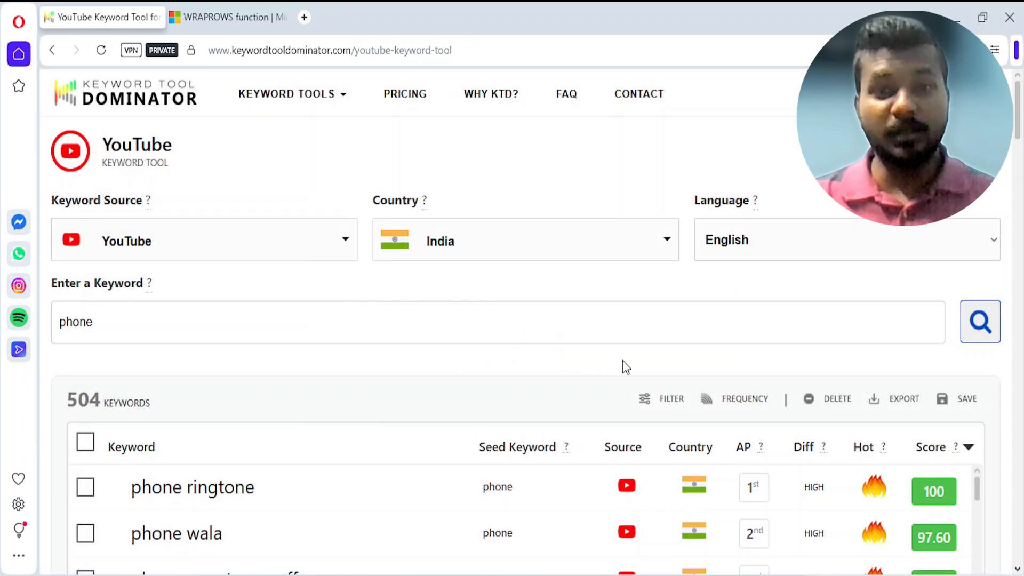
pyautogui.scroll(-1, 622, 361)
pyautogui.moveTo(622, 360); pyautogui.dragTo(489, 360)
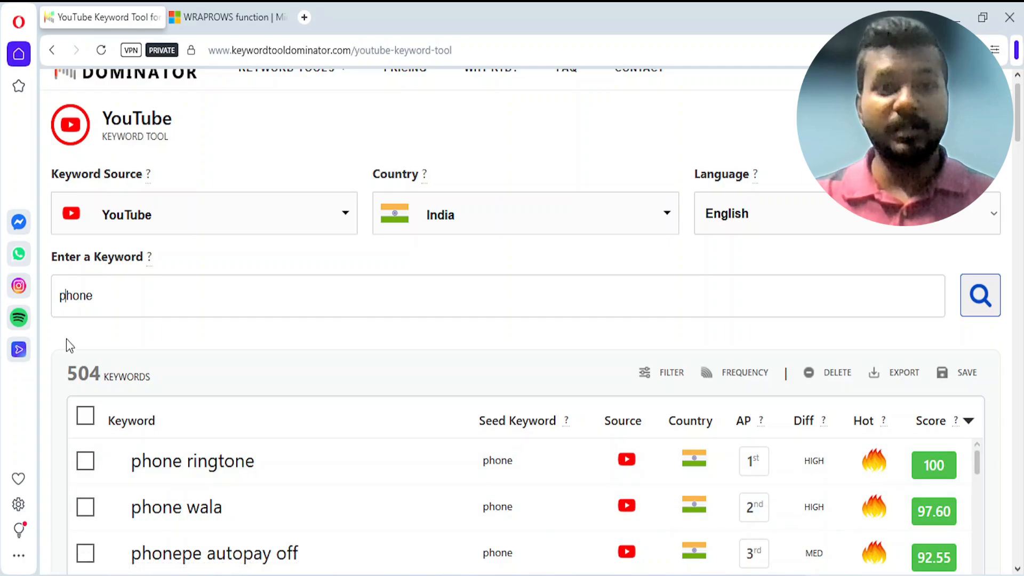
pyautogui.moveTo(60, 366); pyautogui.dragTo(913, 391)
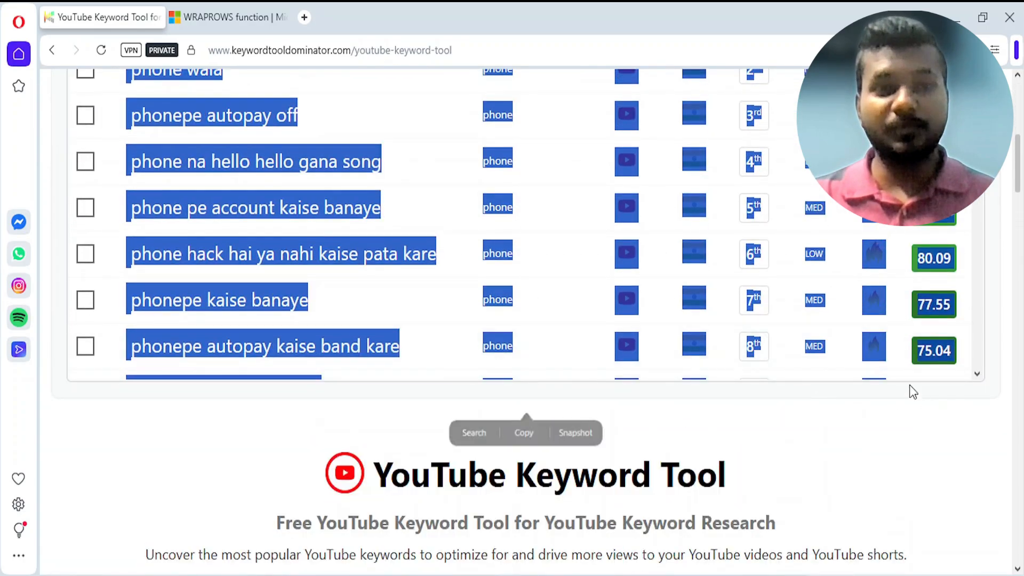
pyautogui.scroll(-10, 720, 274)
pyautogui.scroll(5, 721, 274)
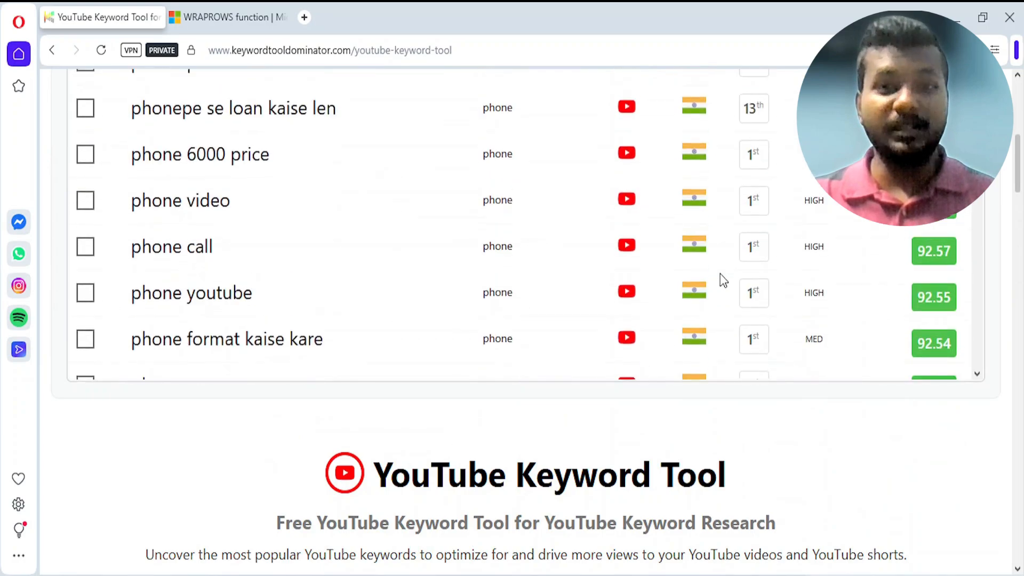
pyautogui.scroll(2, 723, 280)
pyautogui.scroll(2, 723, 280)
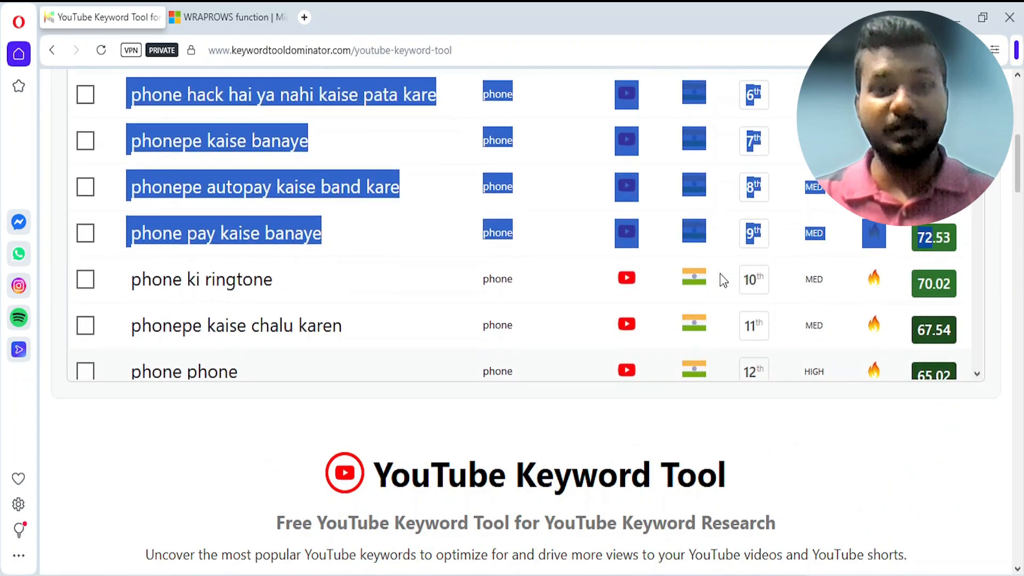
pyautogui.scroll(4, 723, 280)
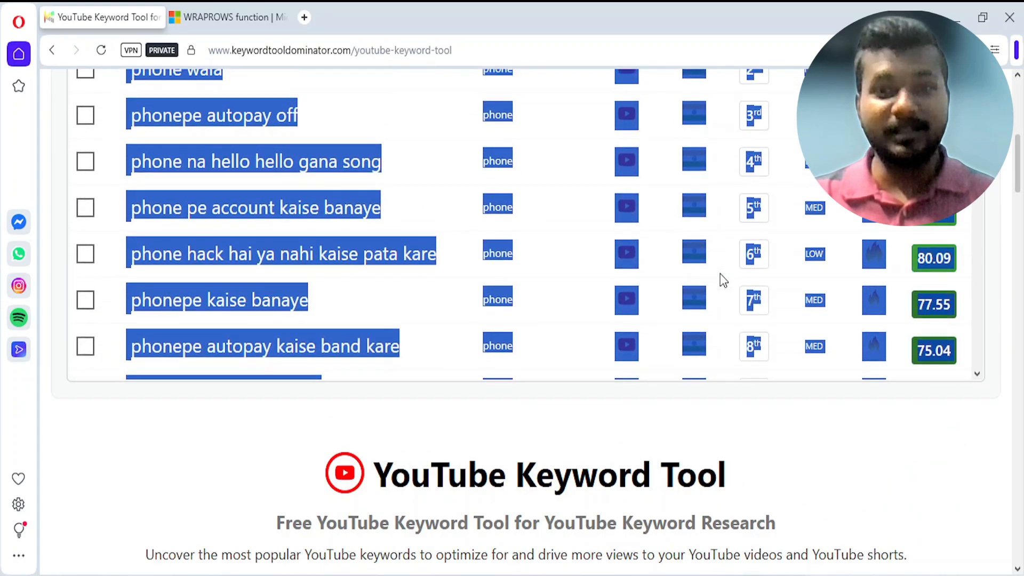
pyautogui.scroll(5, 1003, 363)
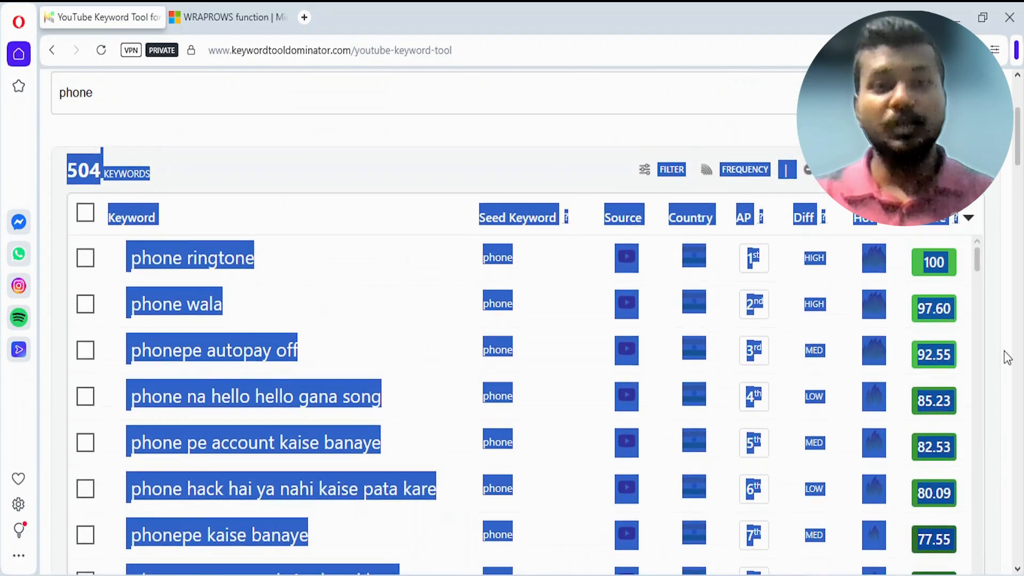
pyautogui.click(989, 299)
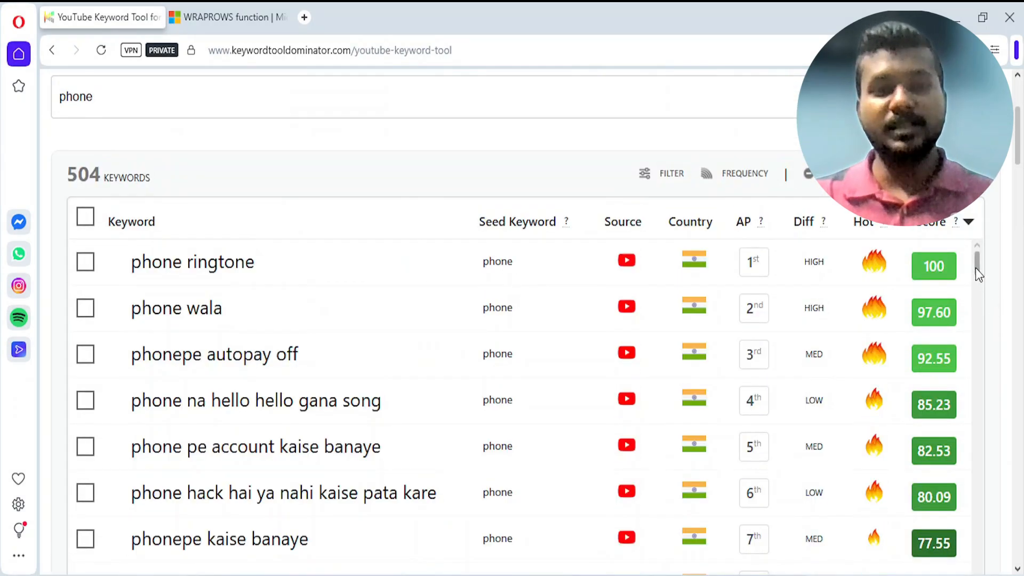
# Select the full phone keyword table from its column headings down to the last row for copying.
pyautogui.moveTo(977, 261); pyautogui.dragTo(980, 451)
pyautogui.scroll(-8, 981, 450)
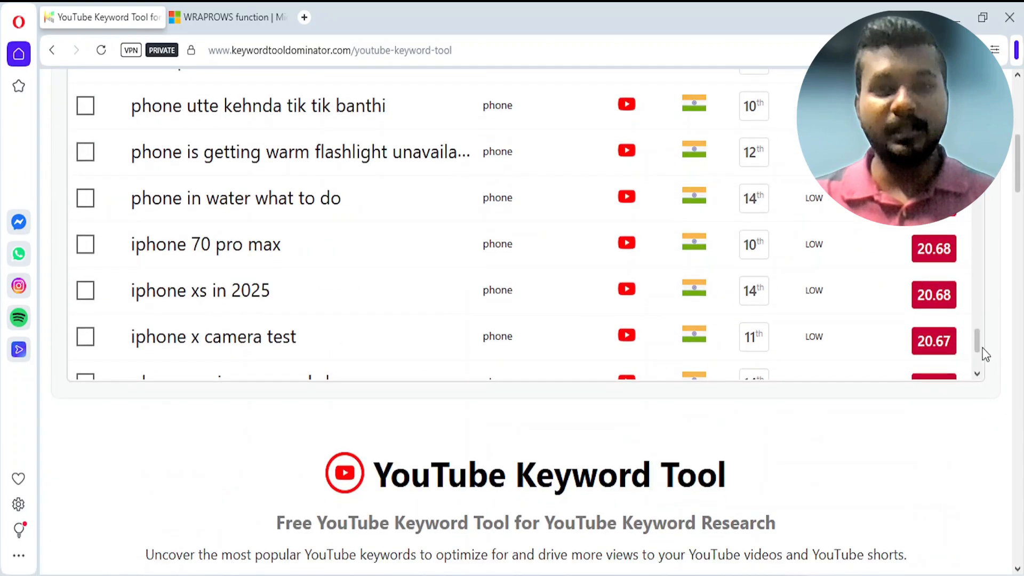
pyautogui.scroll(8, 993, 338)
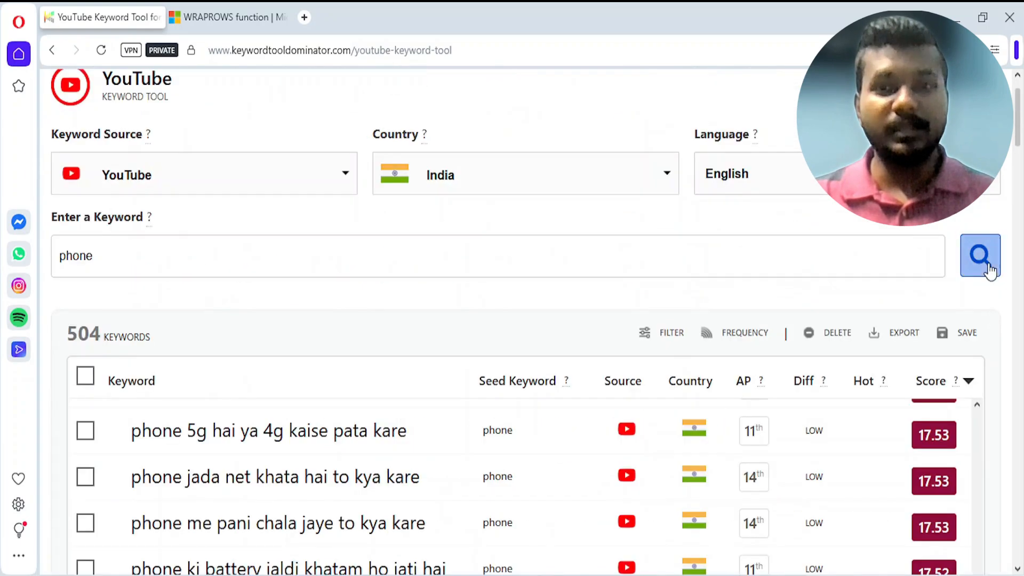
pyautogui.moveTo(55, 333); pyautogui.dragTo(936, 115)
pyautogui.scroll(4, 935, 256)
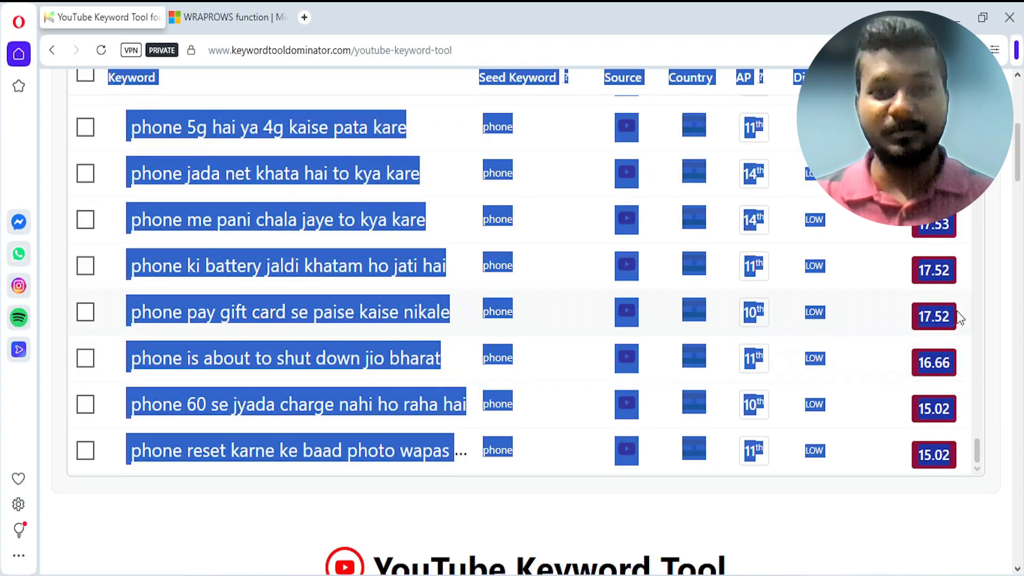
pyautogui.scroll(6, 1013, 248)
pyautogui.scroll(-2, 1014, 254)
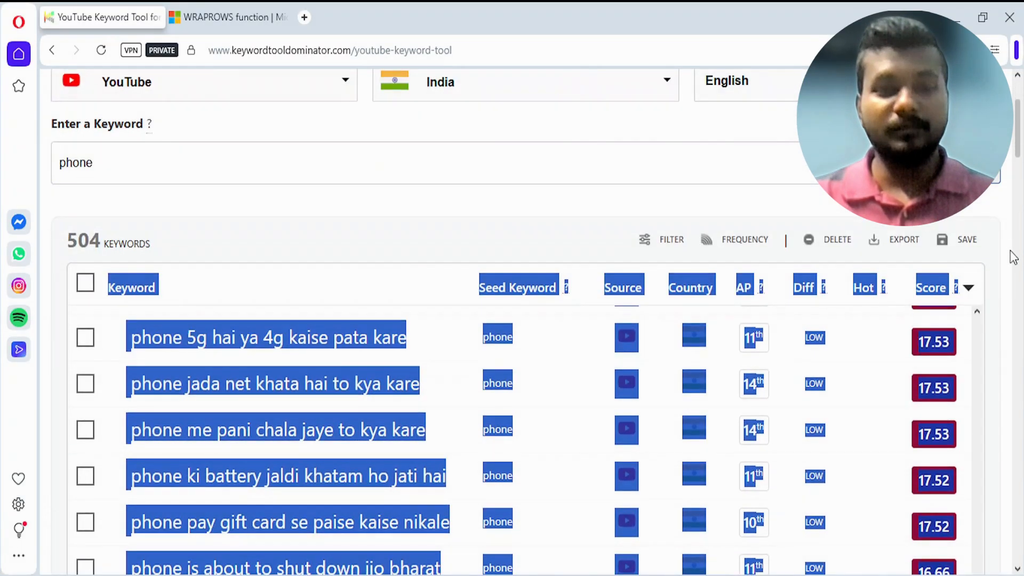
# Compare the keyword data pasted into a single column in Excel with the column layout of the web table.
pyautogui.click(995, 333)
pyautogui.scroll(20, 974, 340)
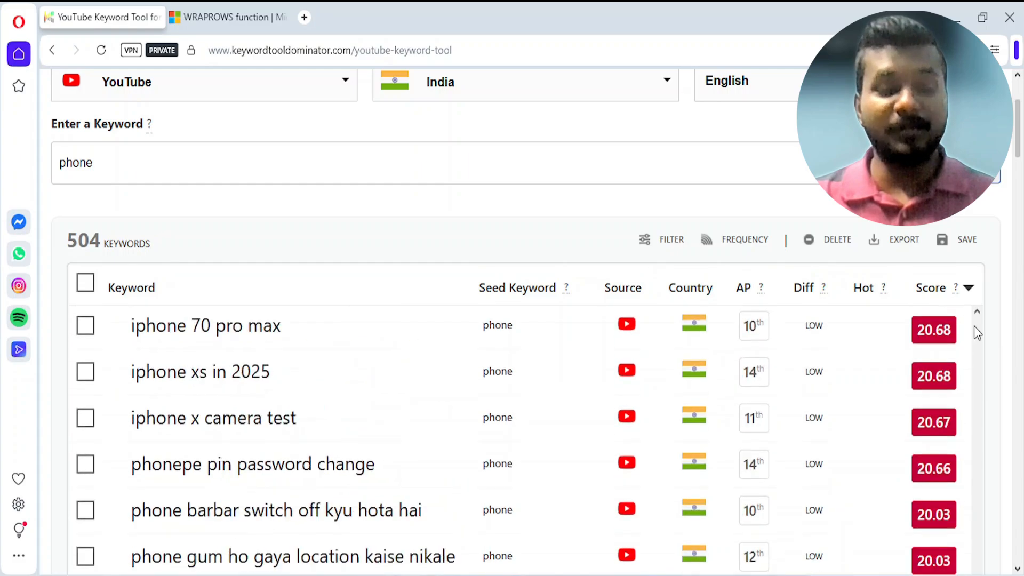
pyautogui.scroll(20, 979, 332)
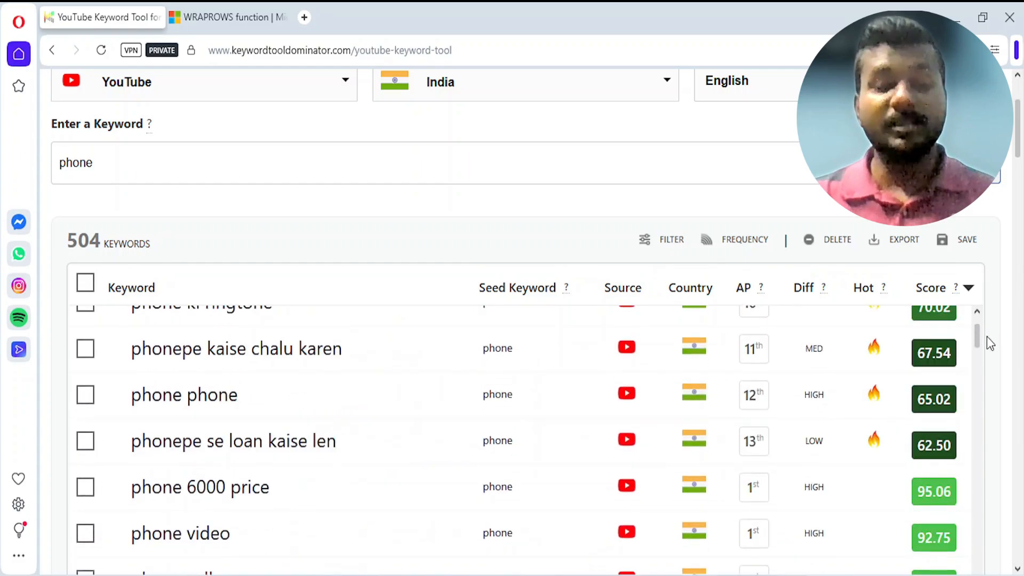
pyautogui.scroll(5, 984, 335)
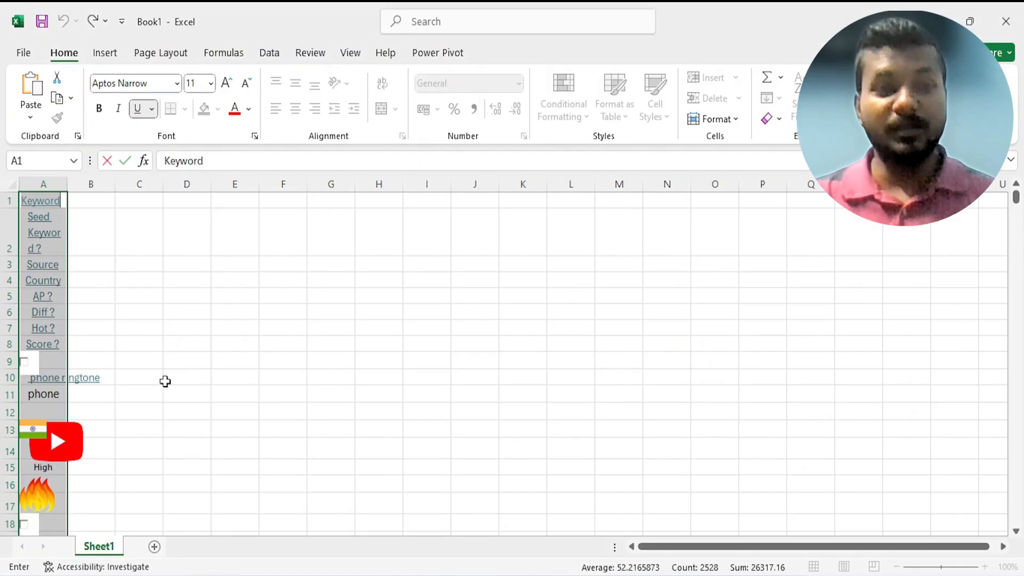
pyautogui.click(124, 348)
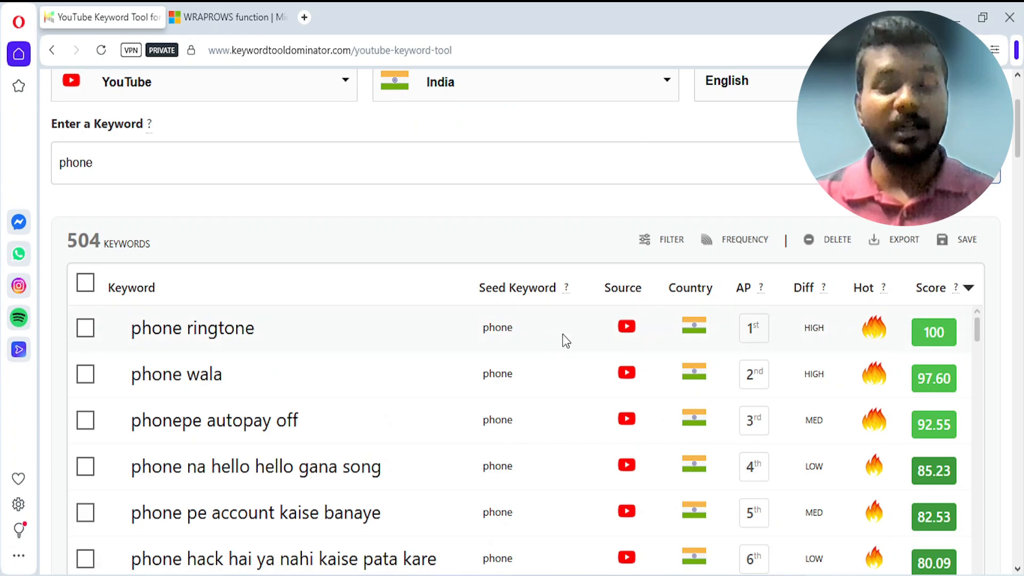
pyautogui.scroll(-2, 561, 308)
pyautogui.scroll(2, 562, 308)
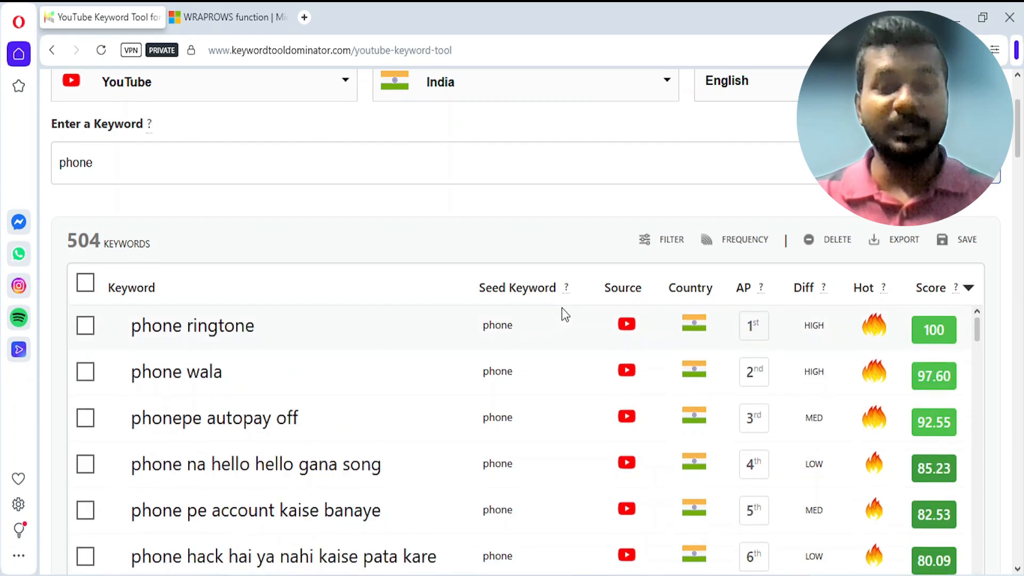
pyautogui.scroll(-1, 585, 250)
pyautogui.scroll(-1, 585, 249)
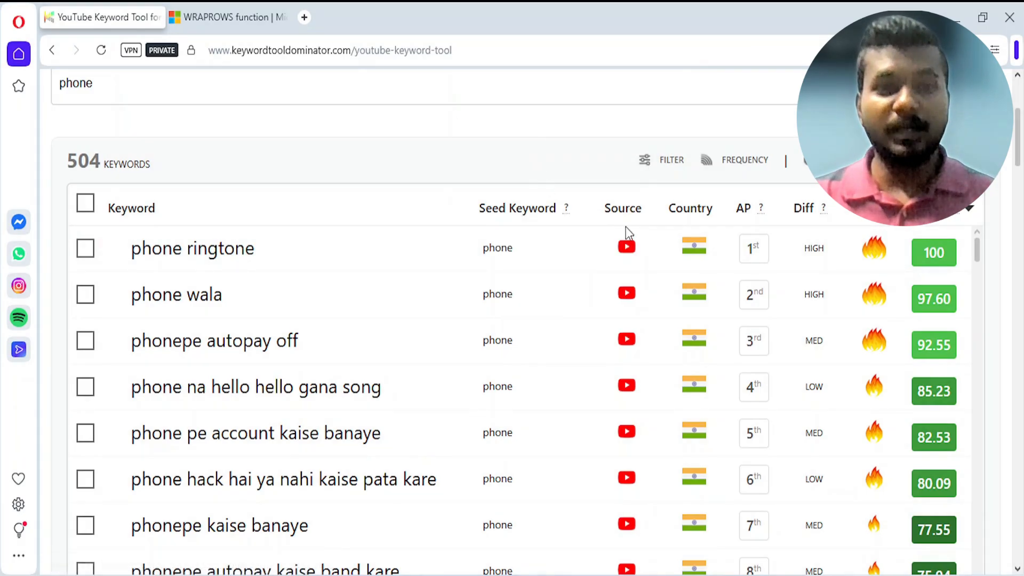
# Examine the source and country icons in the first row of the web keyword table.
pyautogui.moveTo(648, 279); pyautogui.dragTo(711, 246)
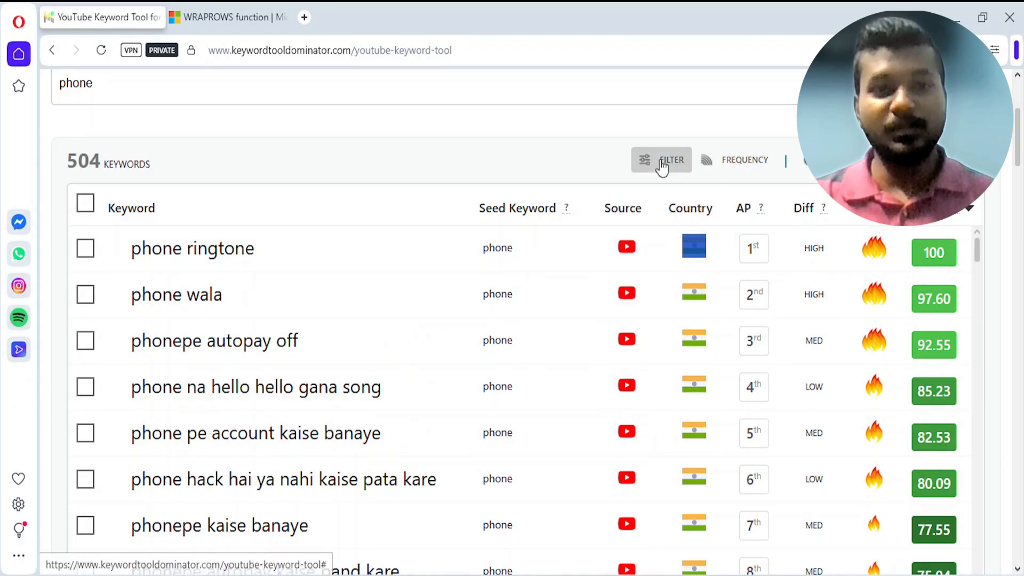
pyautogui.click(568, 181)
pyautogui.moveTo(594, 235); pyautogui.dragTo(652, 265)
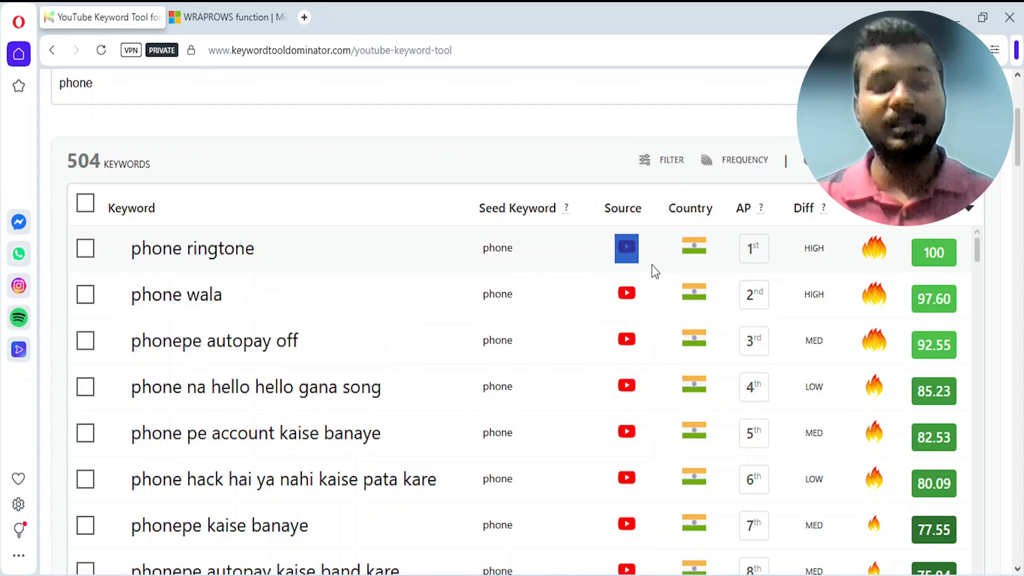
pyautogui.click(569, 185)
# Switch to Excel and examine the checkboxes and images pasted with the first keyword records in column A.
pyautogui.hotkey('alt', 'Tab')
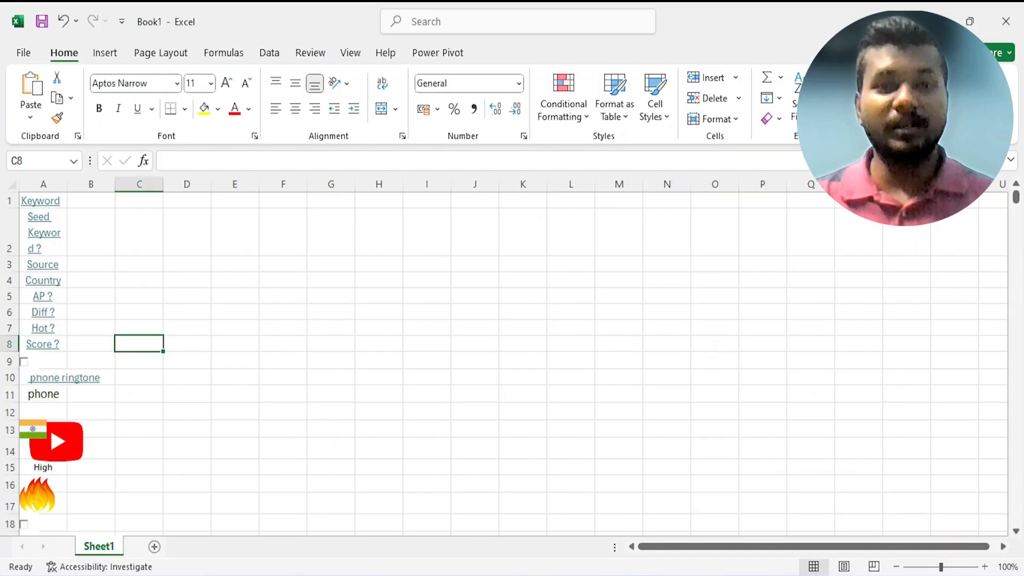
pyautogui.click(52, 360)
pyautogui.click(24, 363)
pyautogui.click(24, 362)
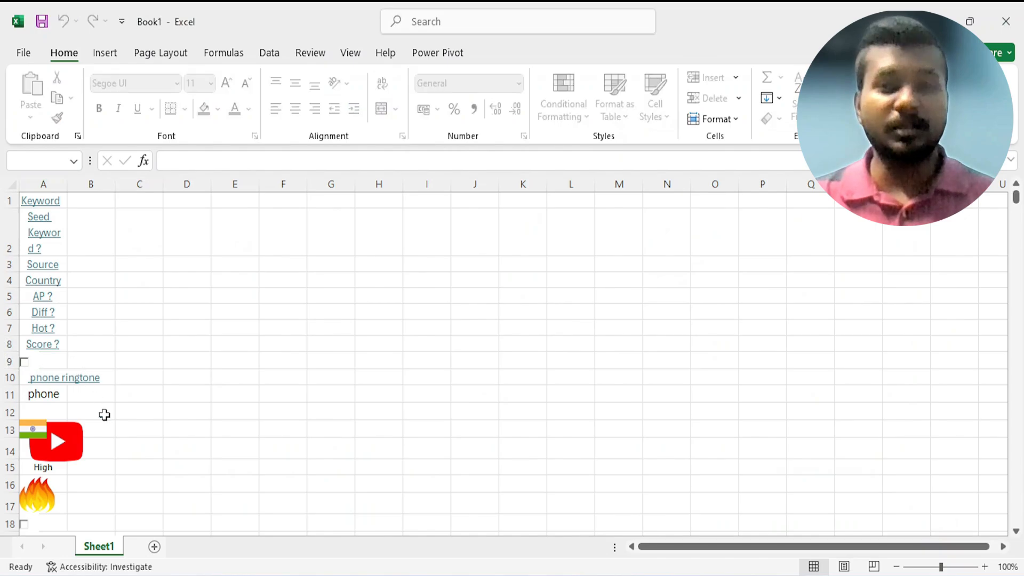
pyautogui.scroll(-1, 103, 413)
pyautogui.click(57, 424)
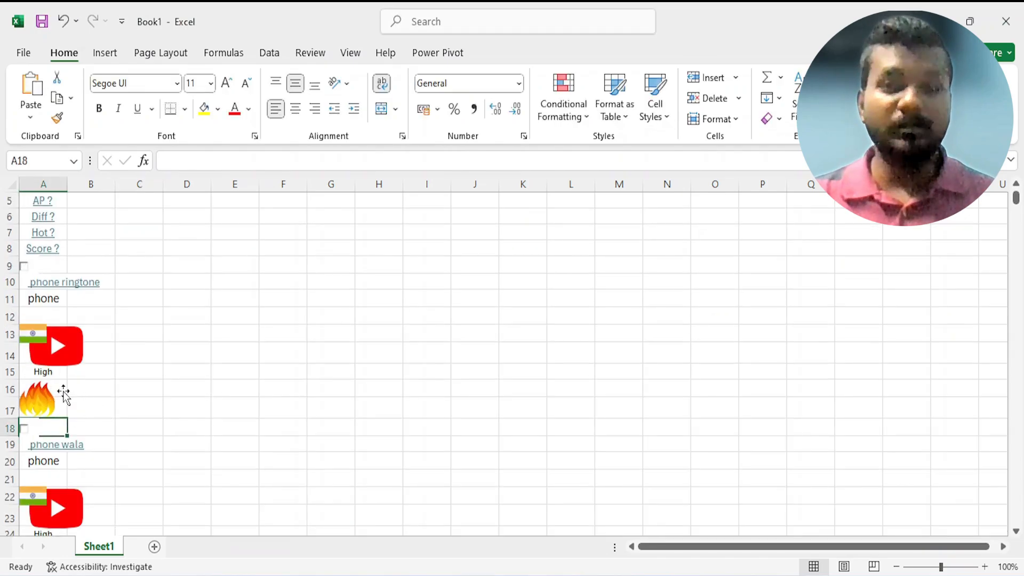
pyautogui.click(60, 362)
pyautogui.click(134, 293)
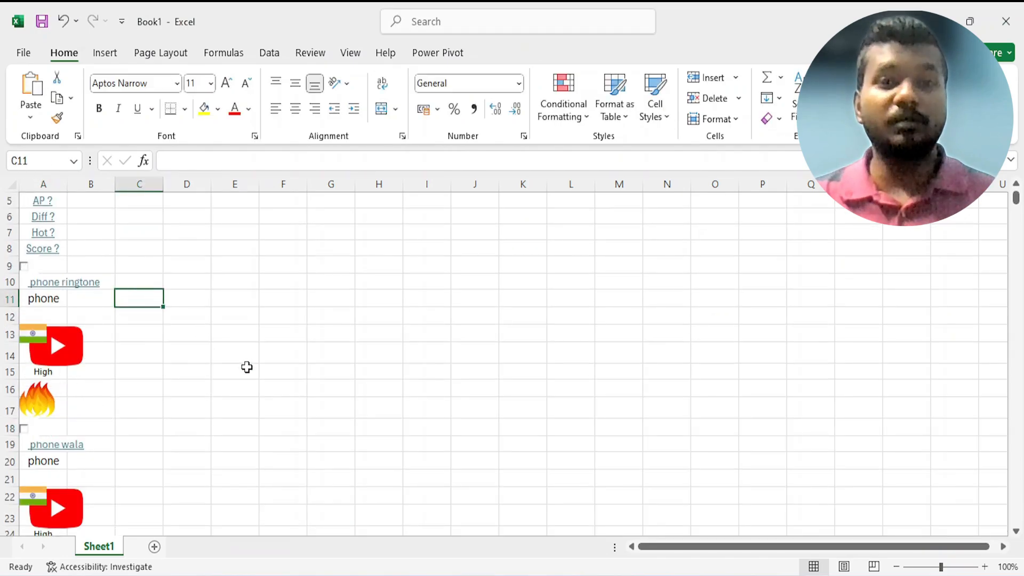
pyautogui.scroll(1, 247, 366)
# Switch to the browser and read the WRAPROWS syntax and its vector and wrap_count arguments on the Microsoft Support page.
pyautogui.hotkey('alt', 'Tab')
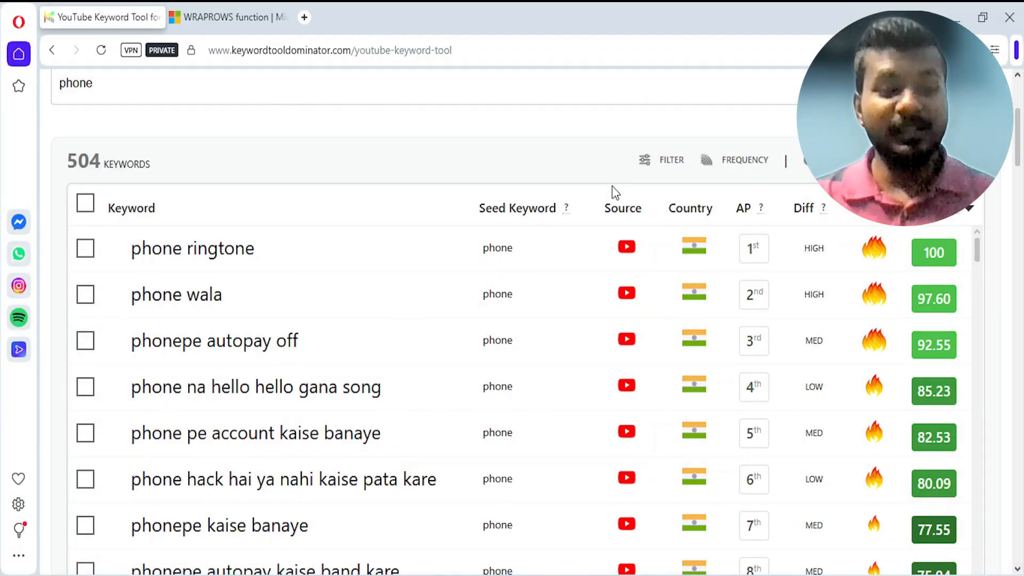
pyautogui.scroll(2, 612, 187)
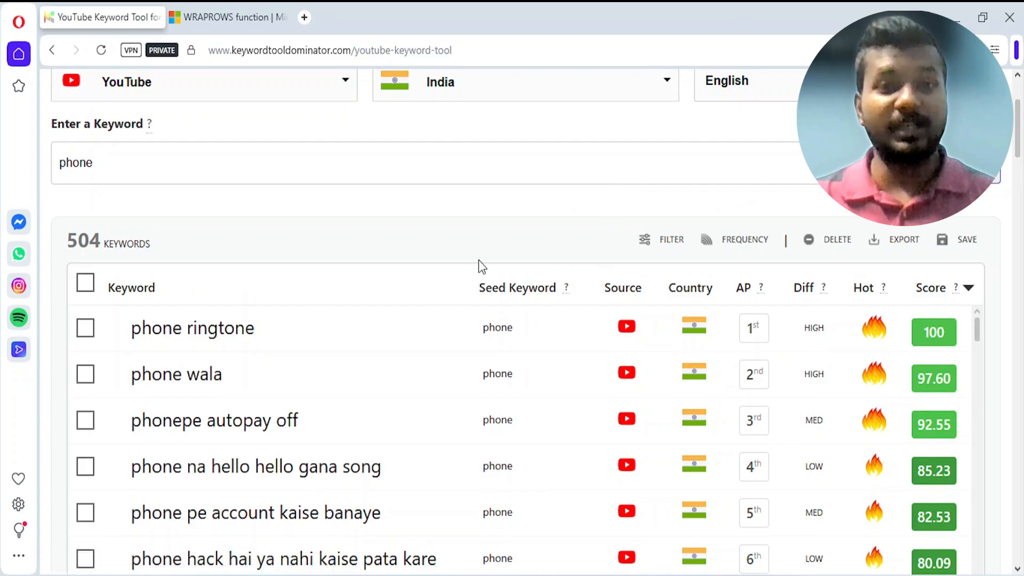
pyautogui.hotkey('alt', 'Tab')
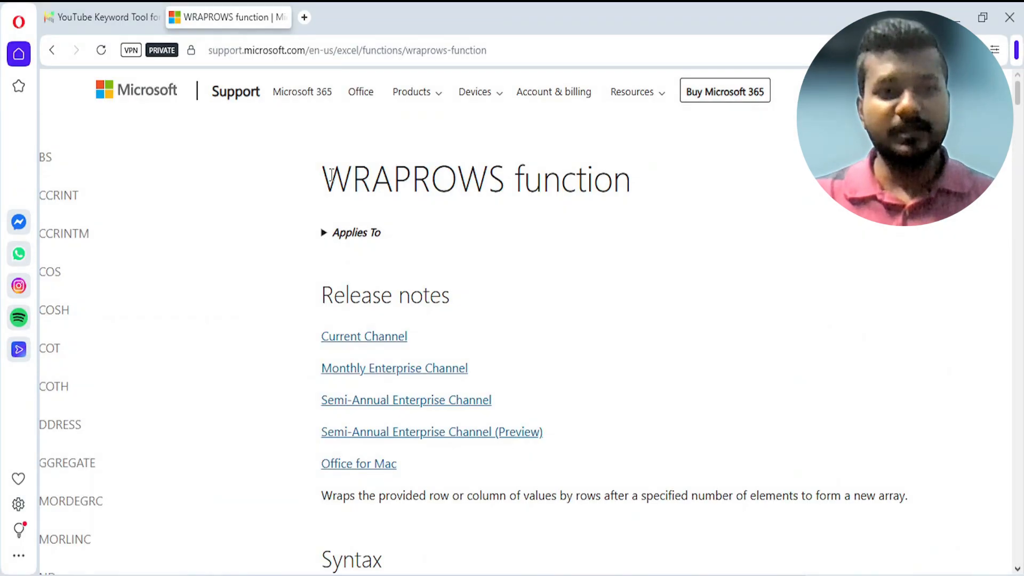
pyautogui.moveTo(330, 176); pyautogui.dragTo(633, 182)
pyautogui.scroll(-6, 634, 270)
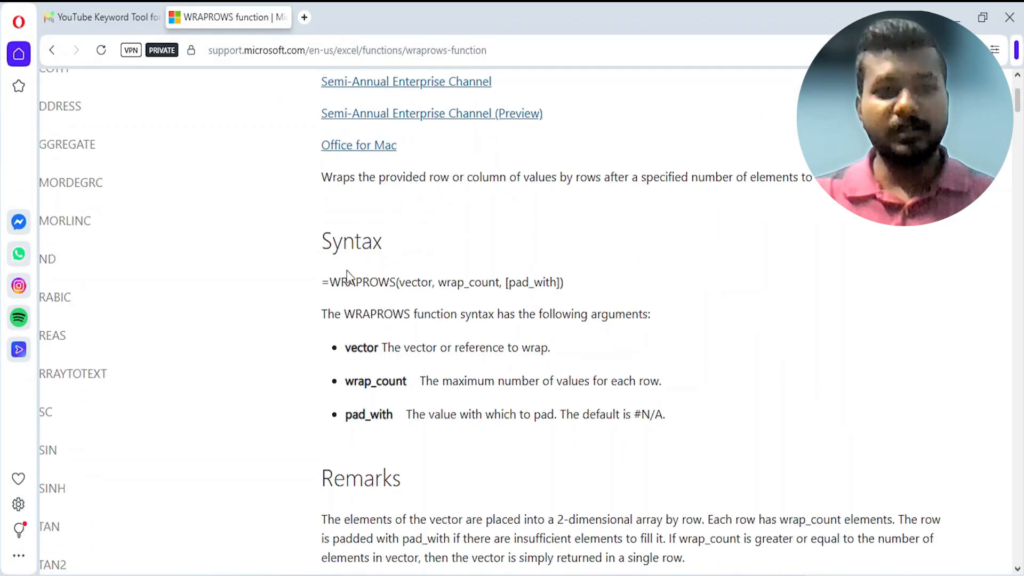
pyautogui.moveTo(328, 247); pyautogui.dragTo(606, 276)
pyautogui.click(606, 276)
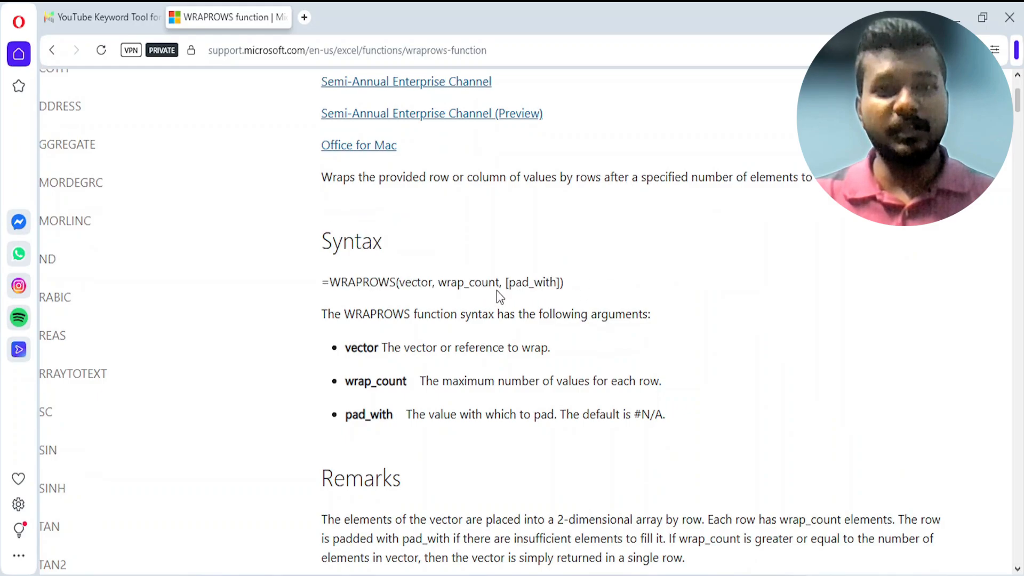
pyautogui.moveTo(318, 315); pyautogui.dragTo(551, 347)
pyautogui.click(554, 364)
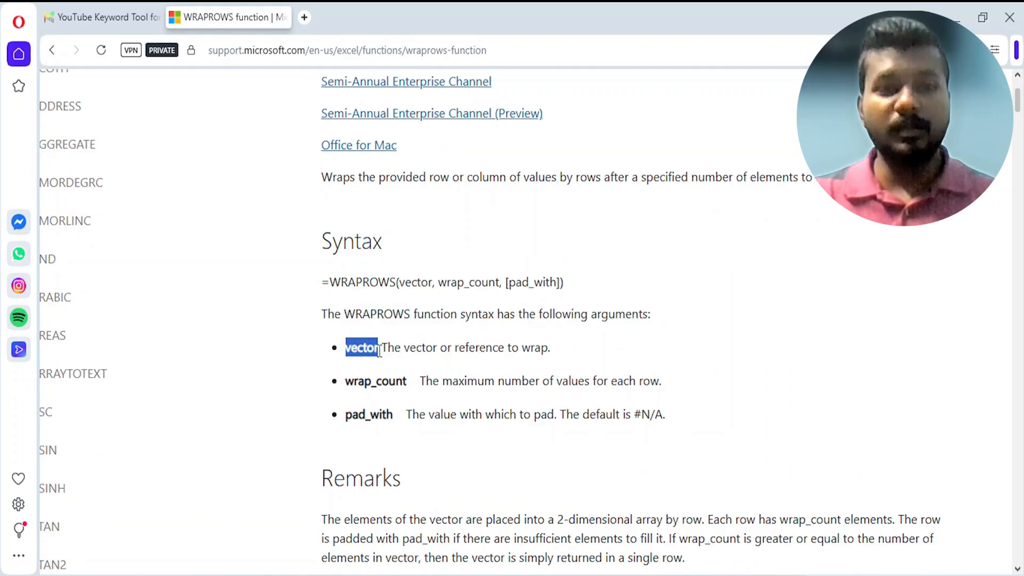
pyautogui.click(414, 361)
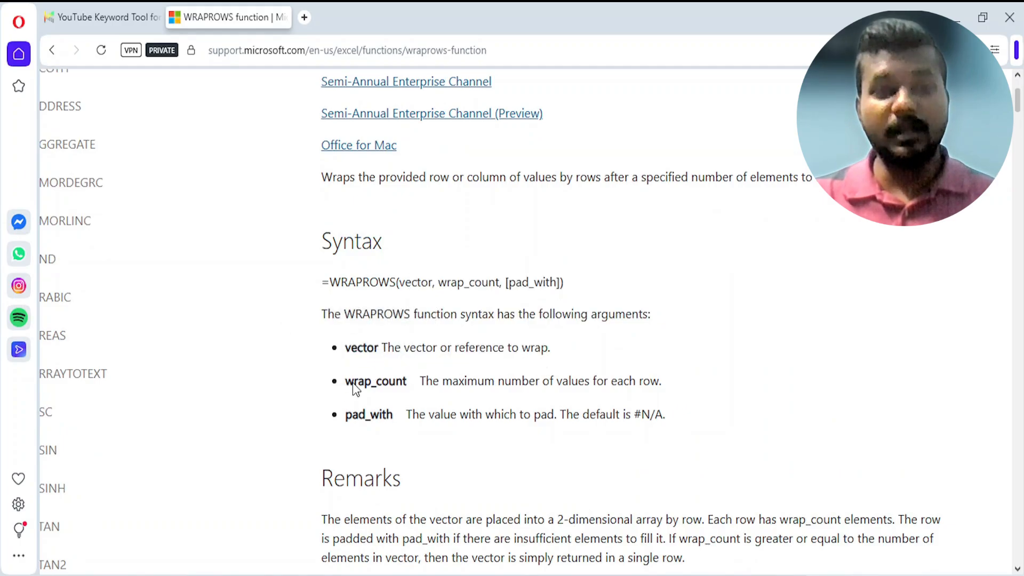
pyautogui.moveTo(353, 382); pyautogui.dragTo(669, 383)
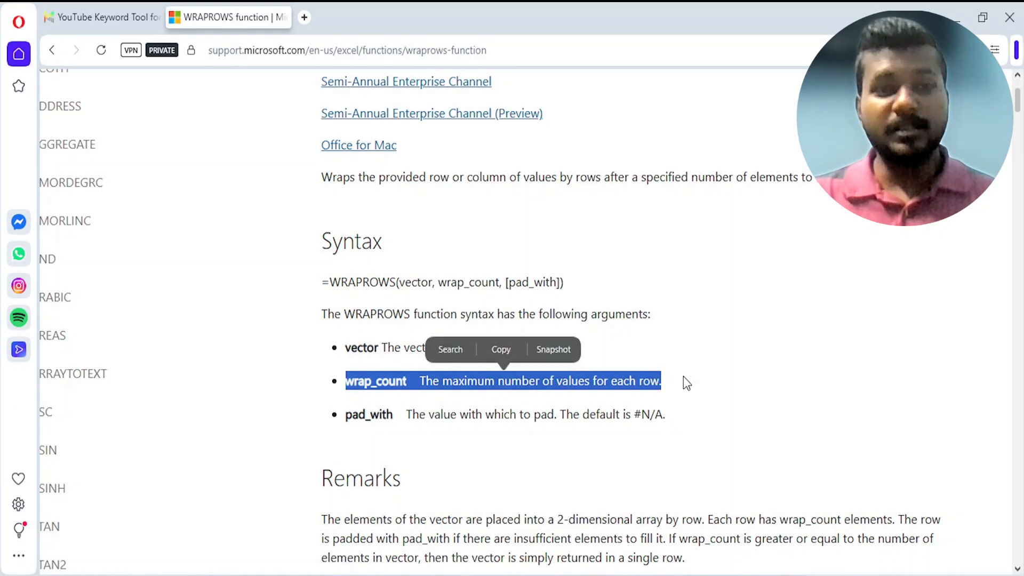
pyautogui.click(687, 382)
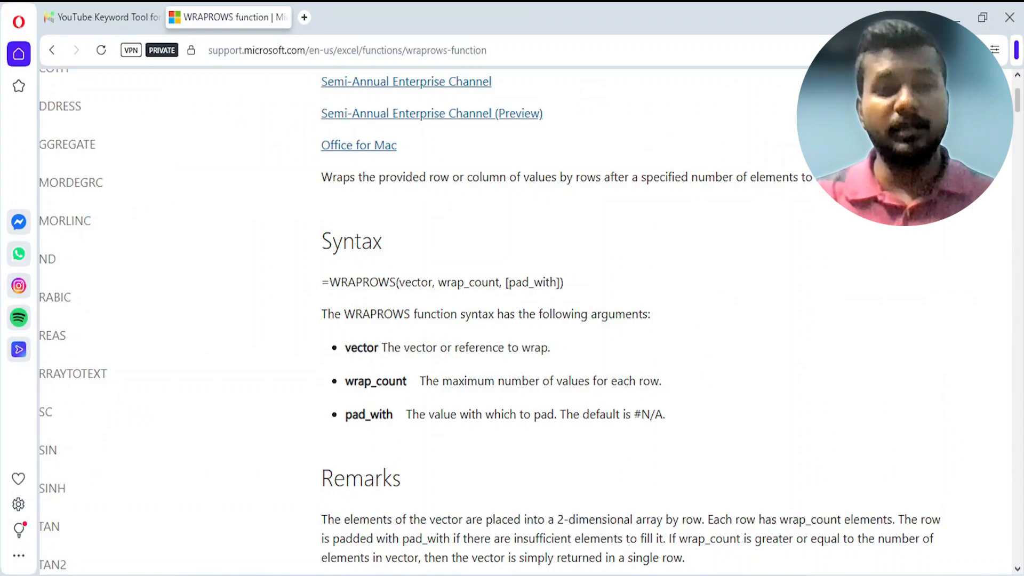
# Switch to Excel and store the unfinished formula =WRAPROWS( as plain text in cell B1.
pyautogui.click(659, 573)
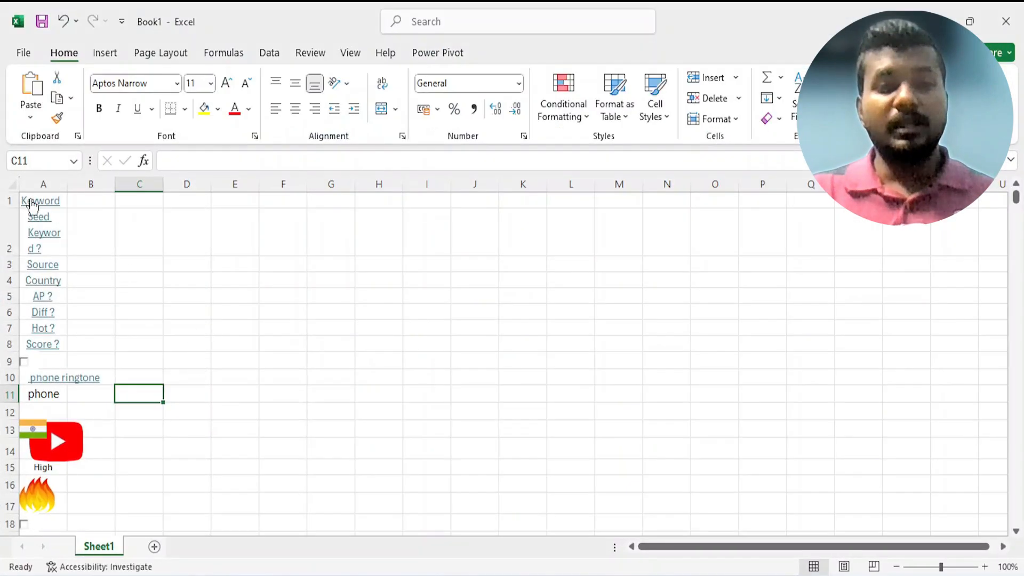
pyautogui.click(33, 180)
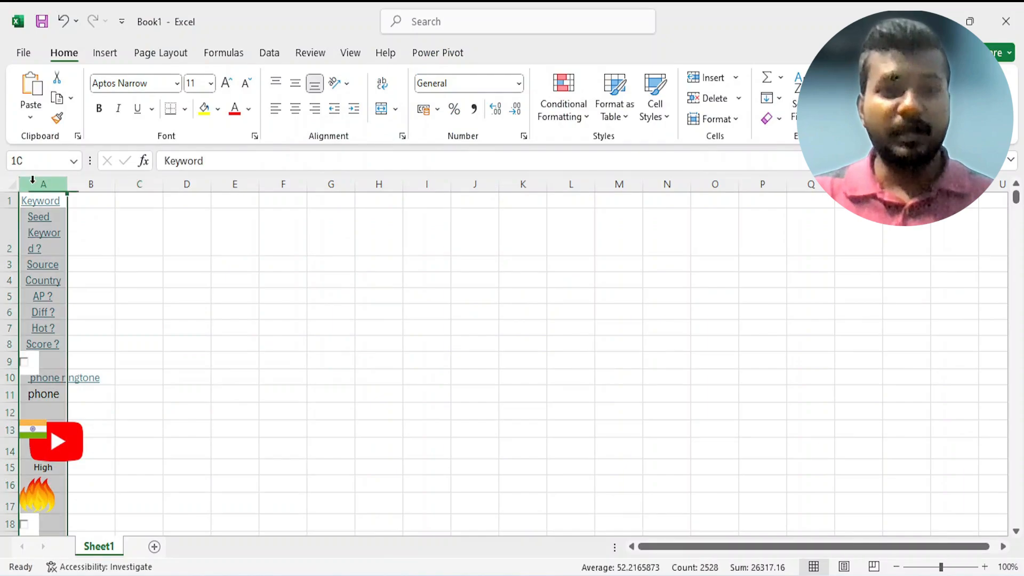
pyautogui.click(41, 240)
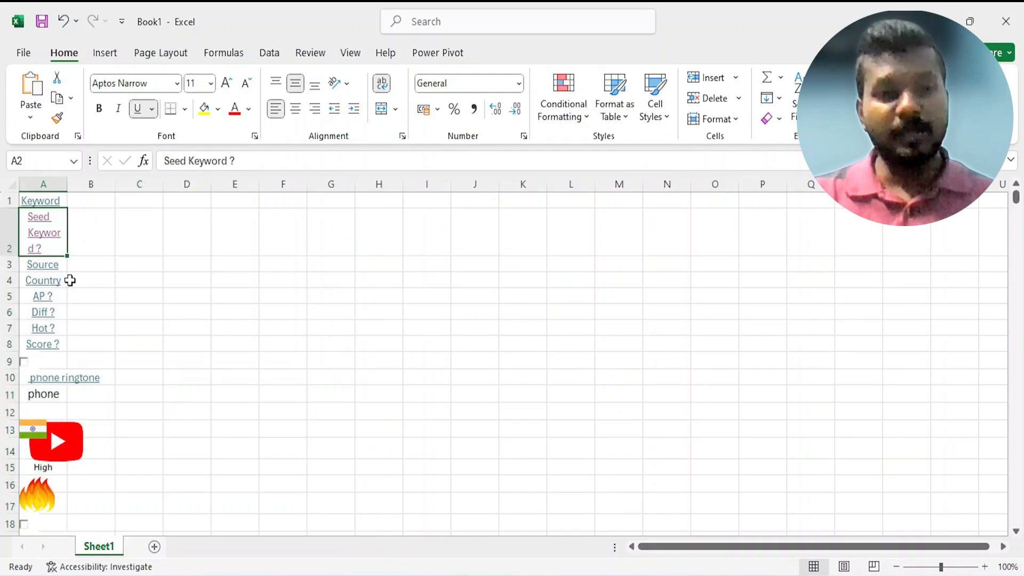
pyautogui.click(84, 241)
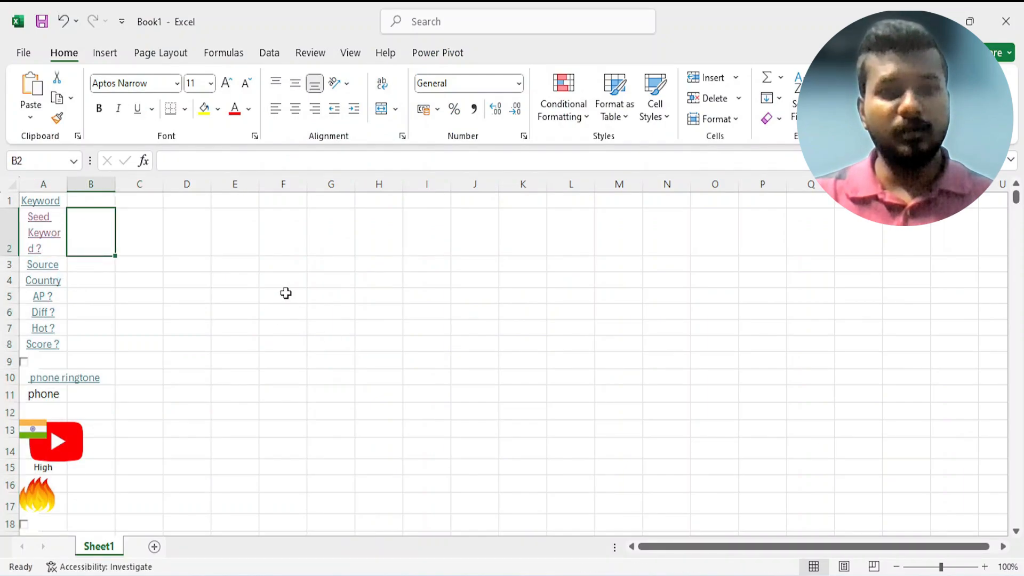
pyautogui.click(92, 200)
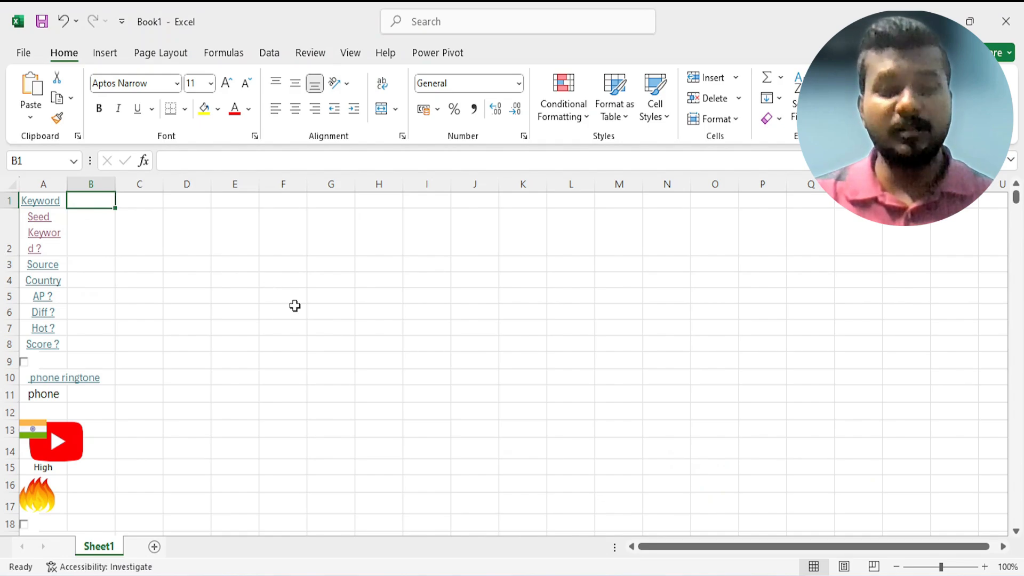
pyautogui.write('=w')
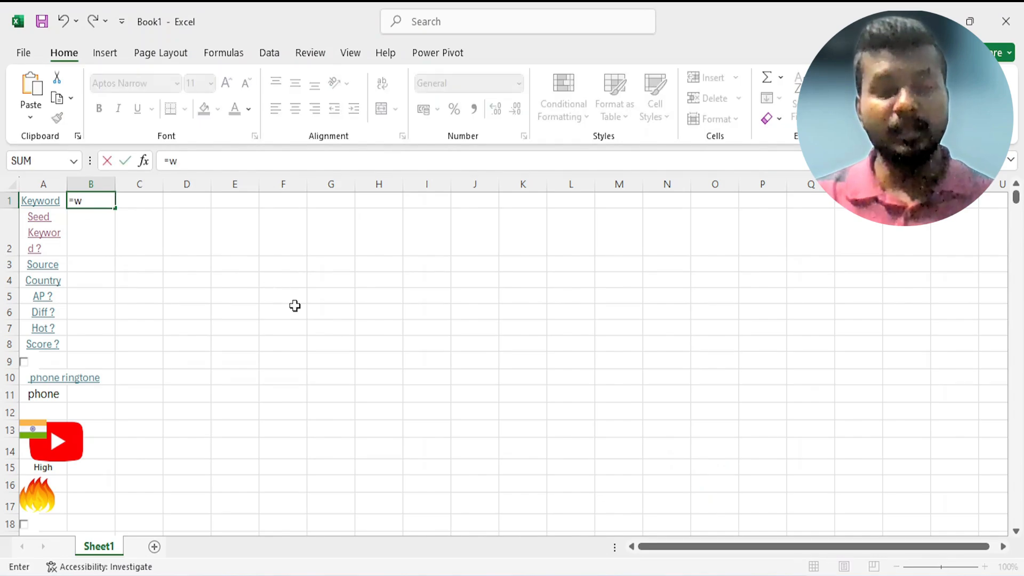
pyautogui.write('rapr')
pyautogui.press('Tab')
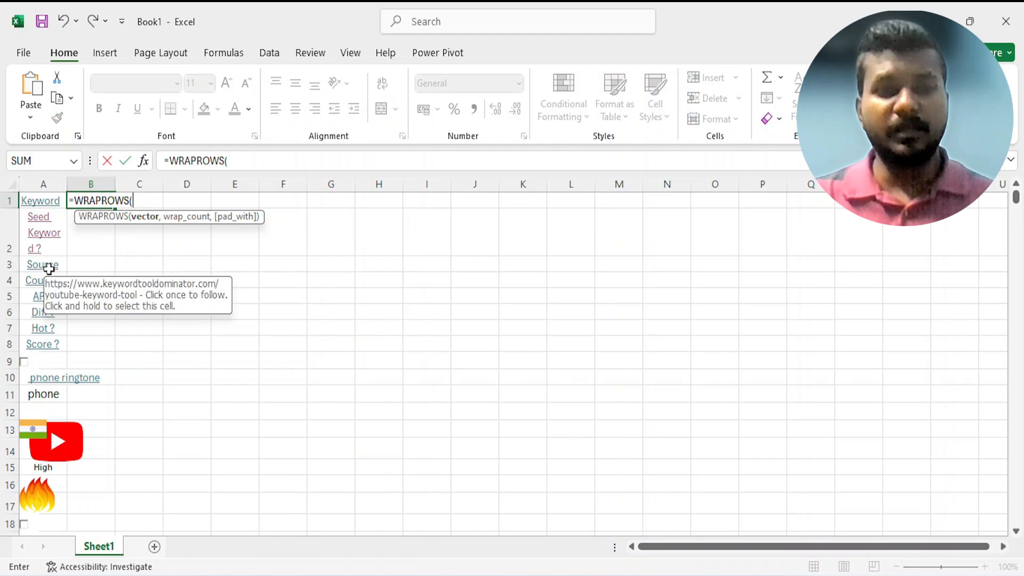
pyautogui.click(162, 161)
pyautogui.press('Escape')
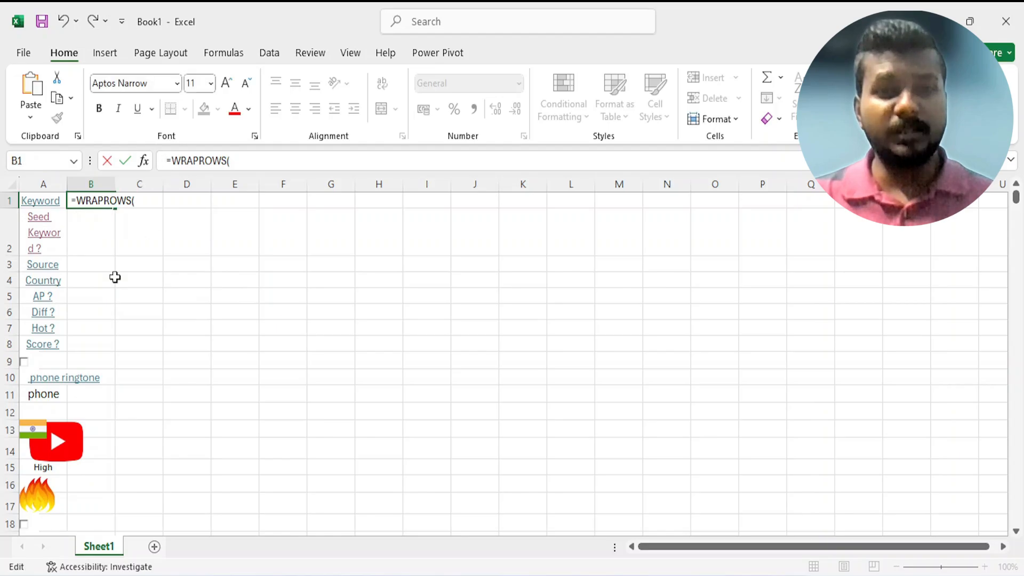
pyautogui.click(92, 278)
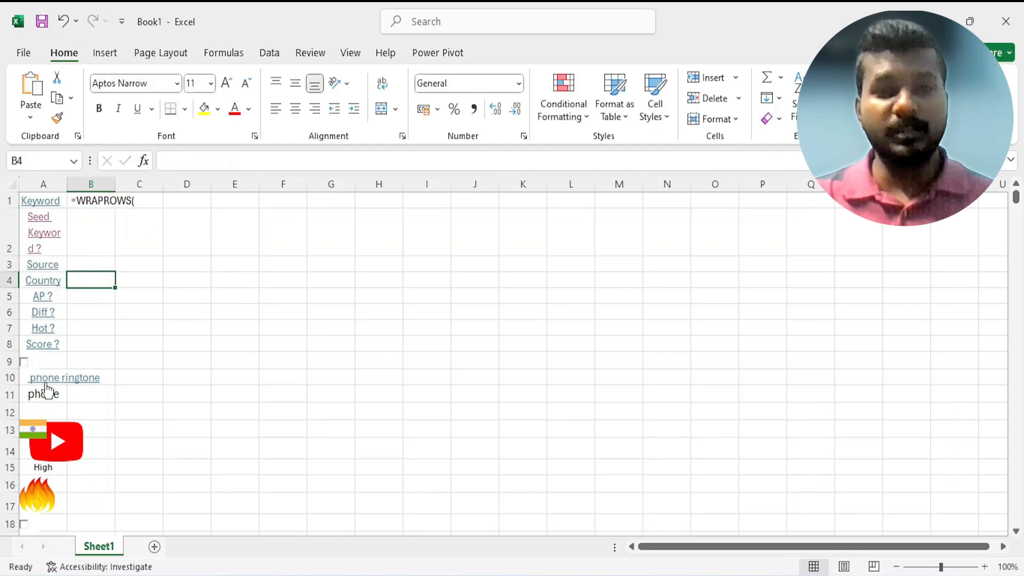
# Examine the header cells and the repeating keyword records down column A to work out the number of values per row.
pyautogui.scroll(-5, 46, 384)
pyautogui.scroll(-12, 45, 383)
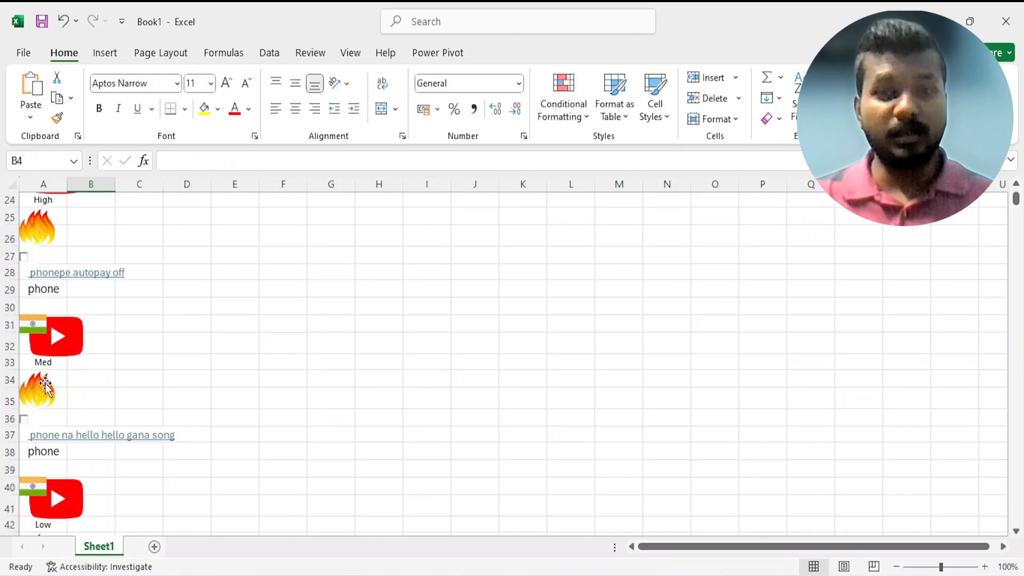
pyautogui.scroll(-1, 47, 384)
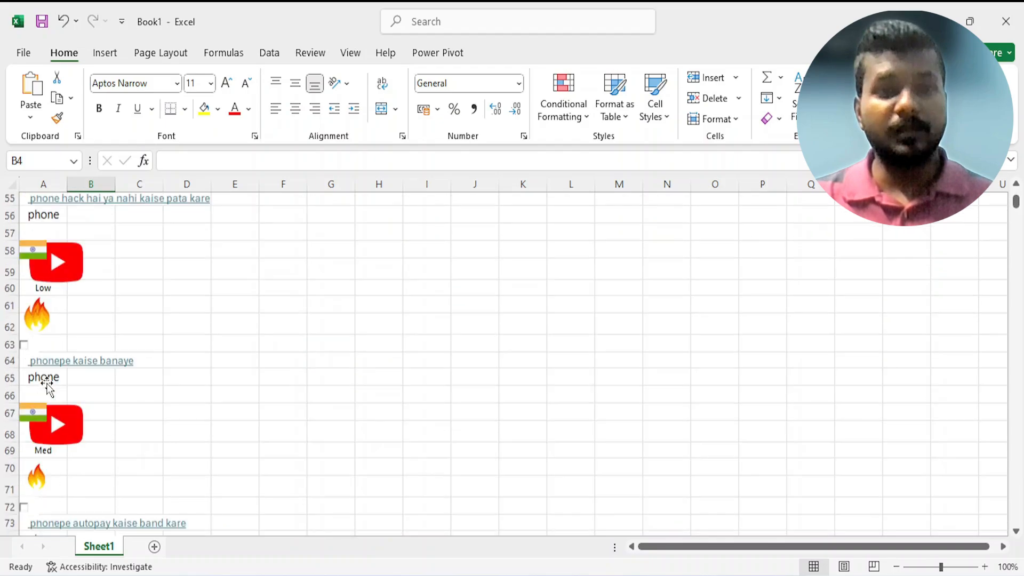
pyautogui.scroll(16, 47, 383)
pyautogui.scroll(3, 47, 383)
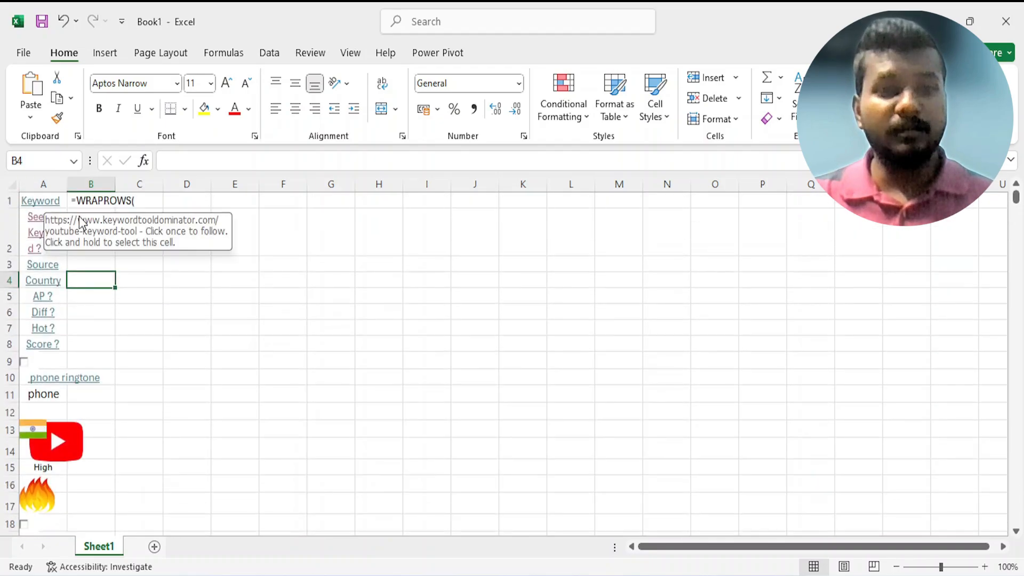
pyautogui.moveTo(106, 357); pyautogui.dragTo(22, 205)
pyautogui.scroll(-17, 116, 416)
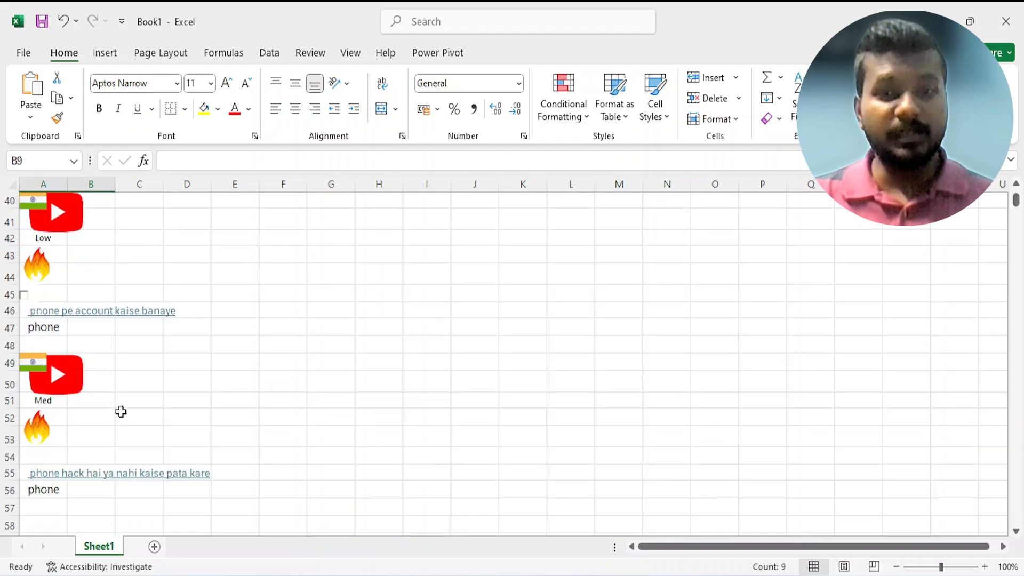
pyautogui.scroll(17, 120, 408)
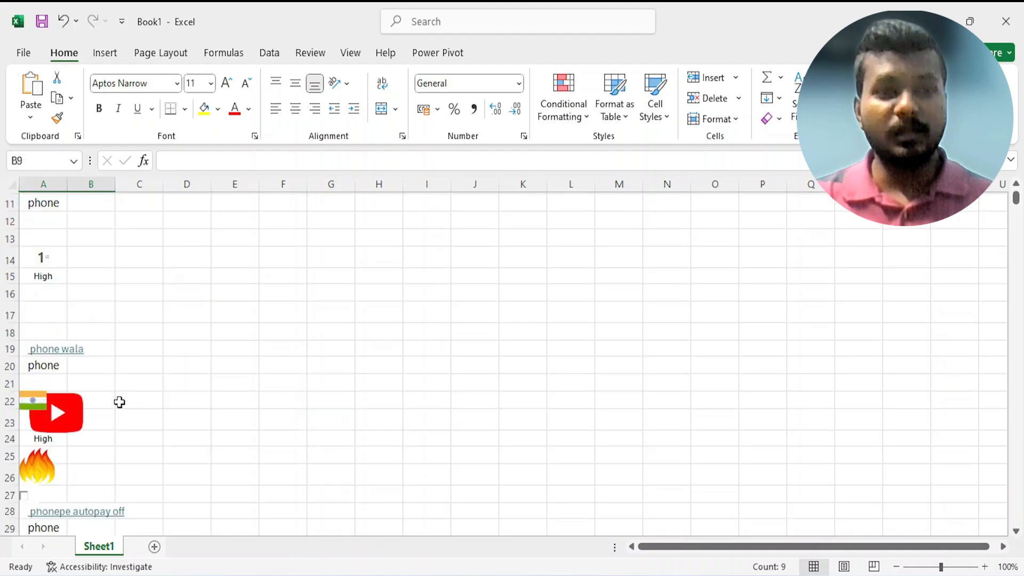
pyautogui.click(132, 239)
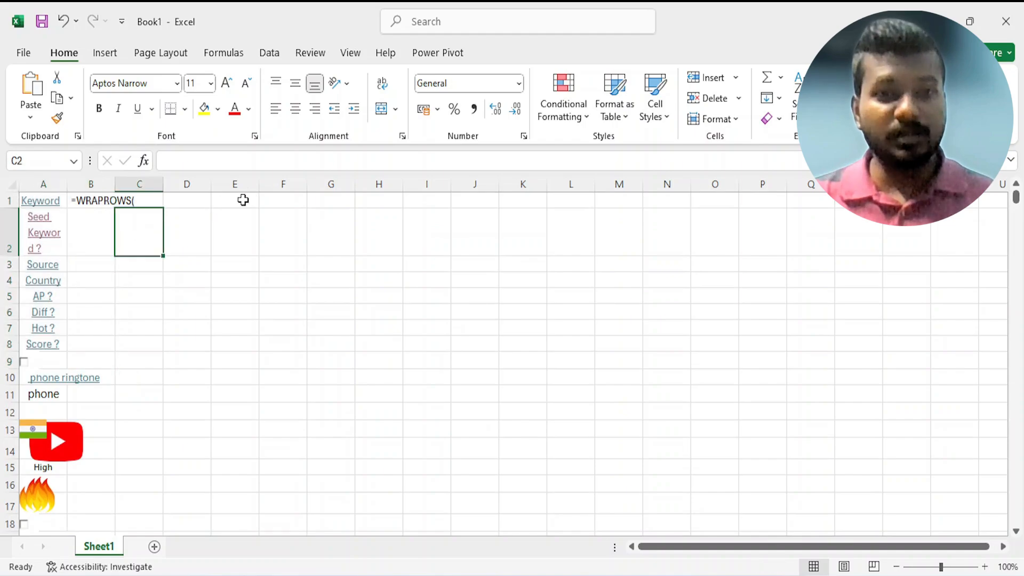
pyautogui.click(191, 203)
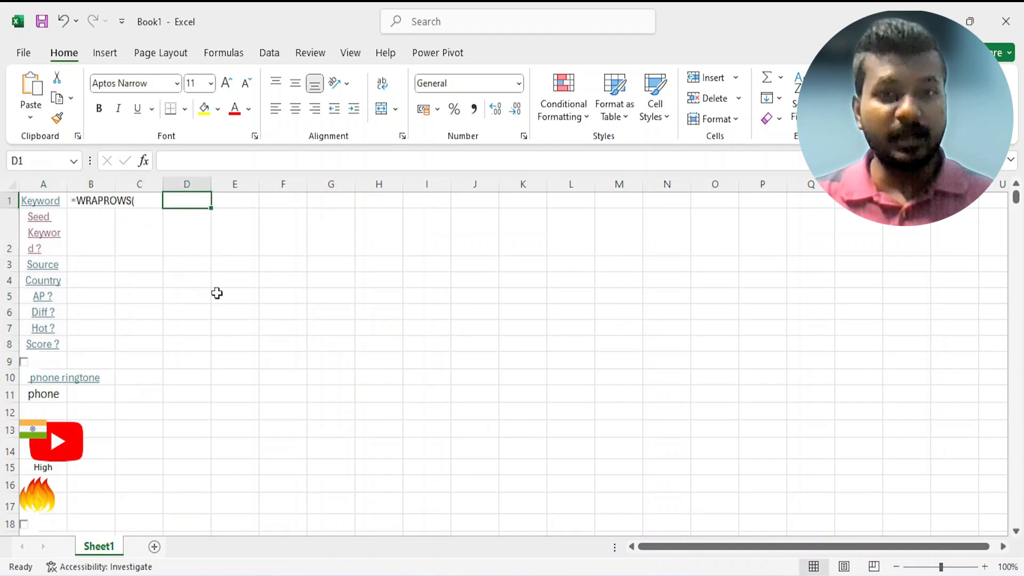
# Complete the formula in cell B1 as =WRAPROWS(A:A,8), checking the column headers in the browser's keyword table.
pyautogui.click(98, 201)
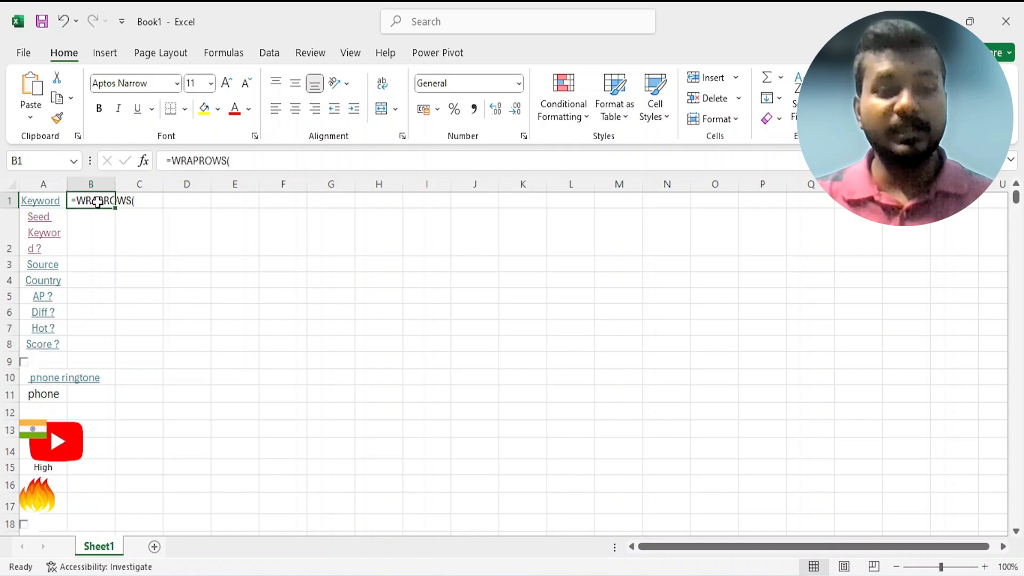
pyautogui.click(165, 161)
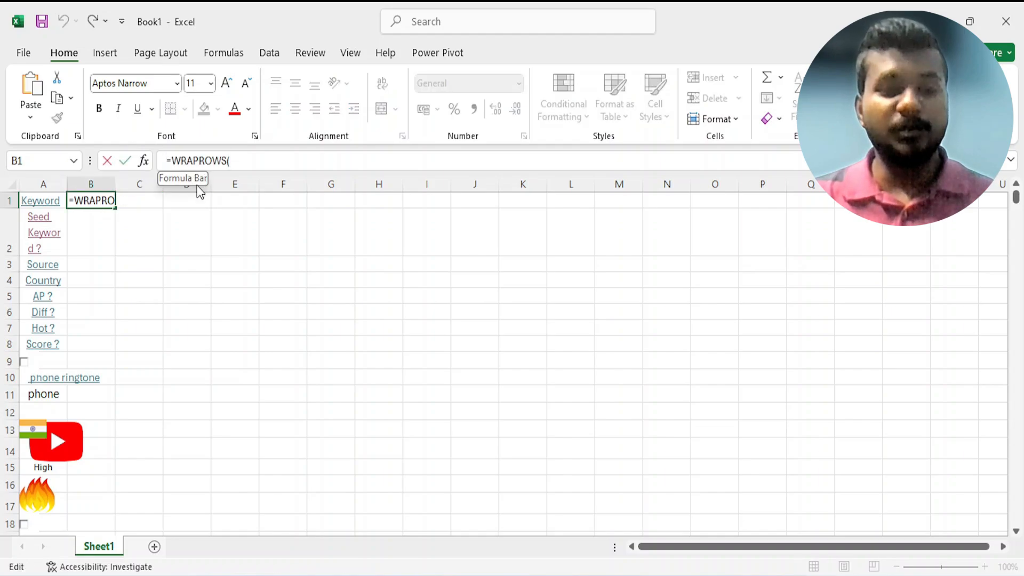
pyautogui.press('End')
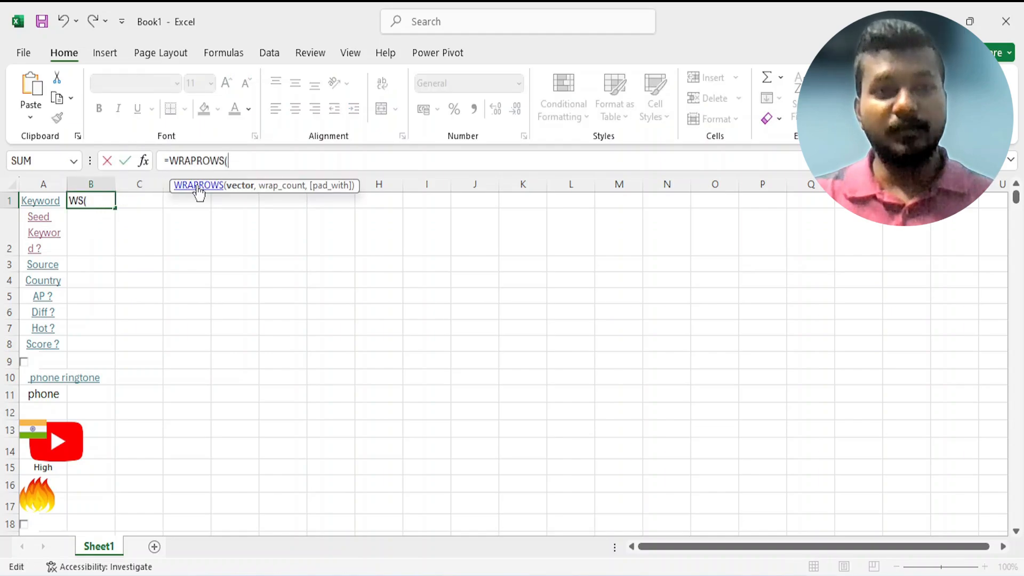
pyautogui.click(44, 184)
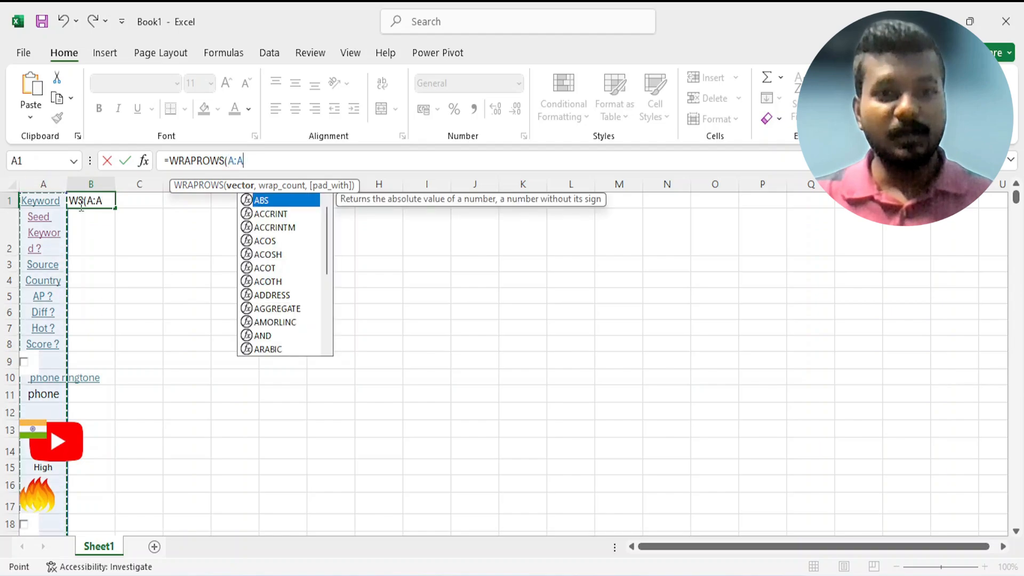
pyautogui.write(',8')
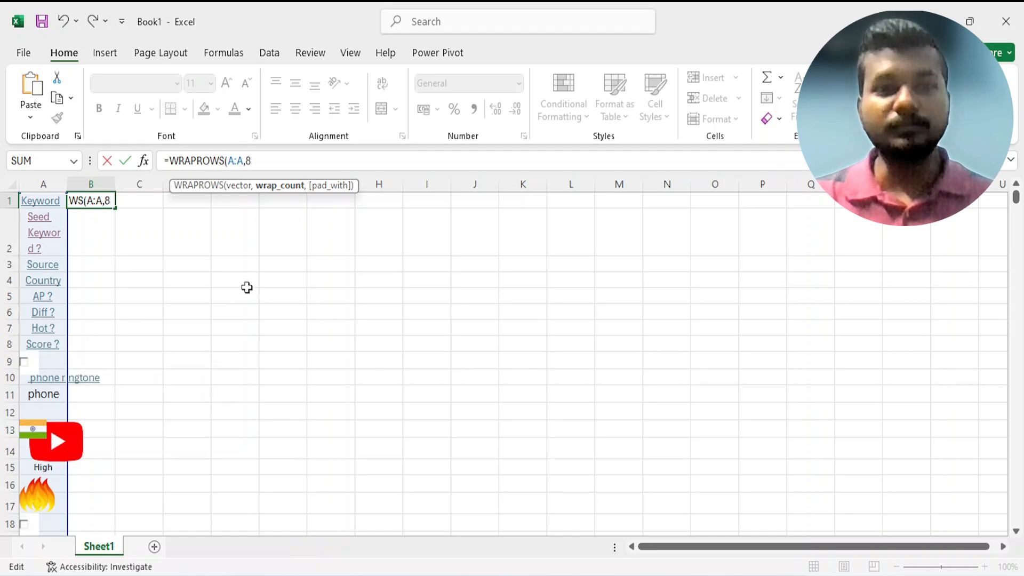
pyautogui.write(')')
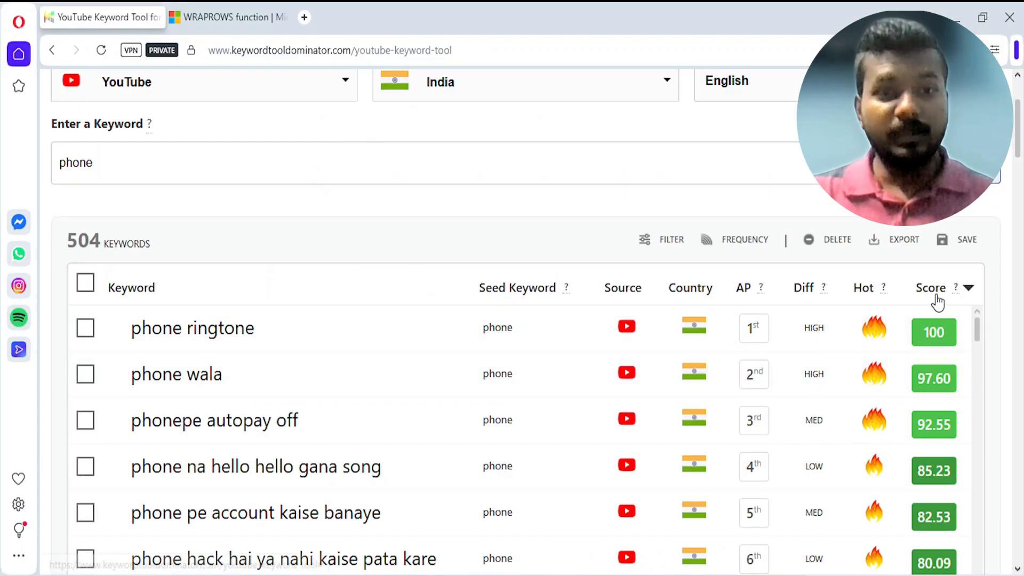
pyautogui.doubleClick(913, 288)
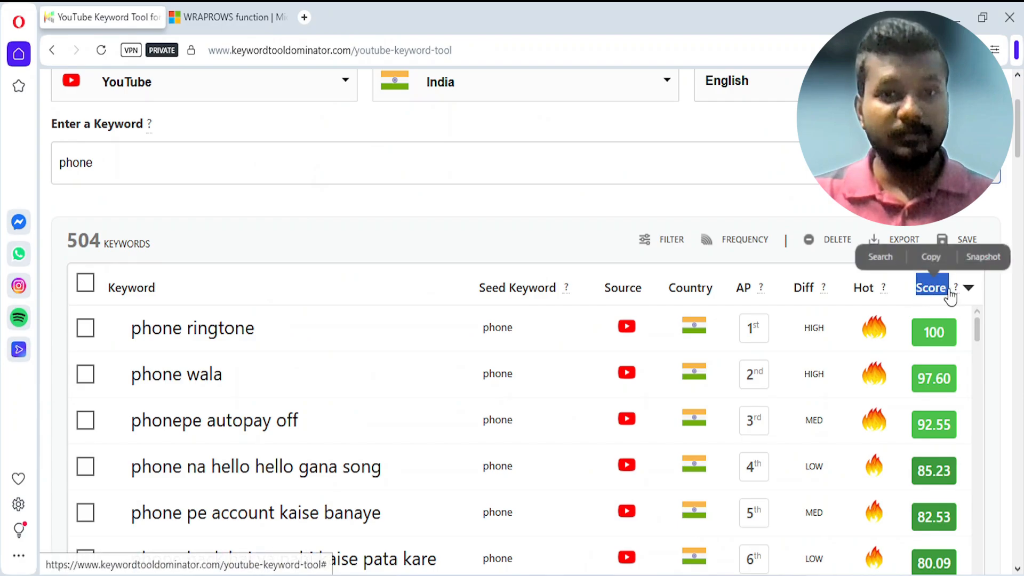
pyautogui.click(522, 213)
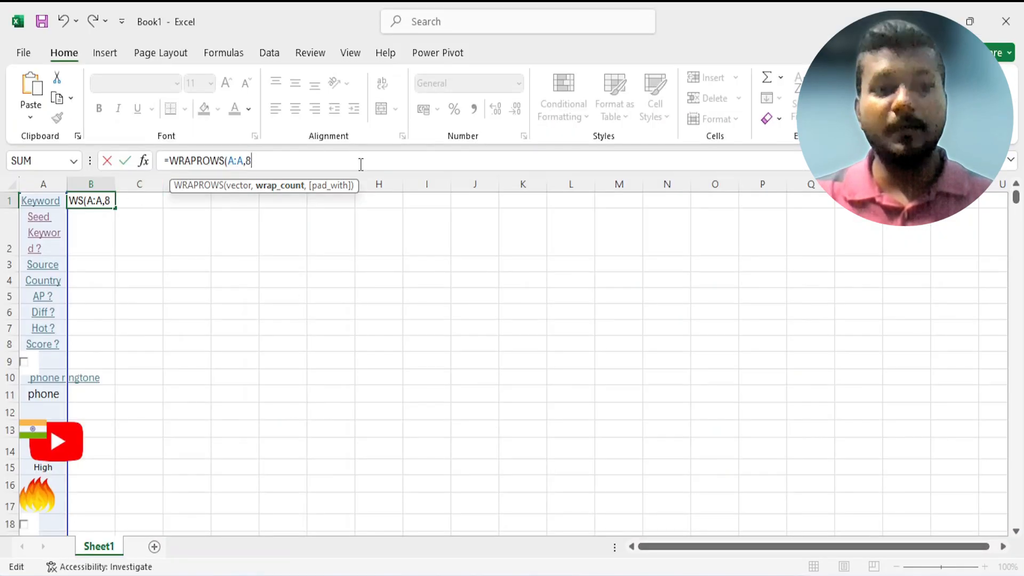
pyautogui.write(')')
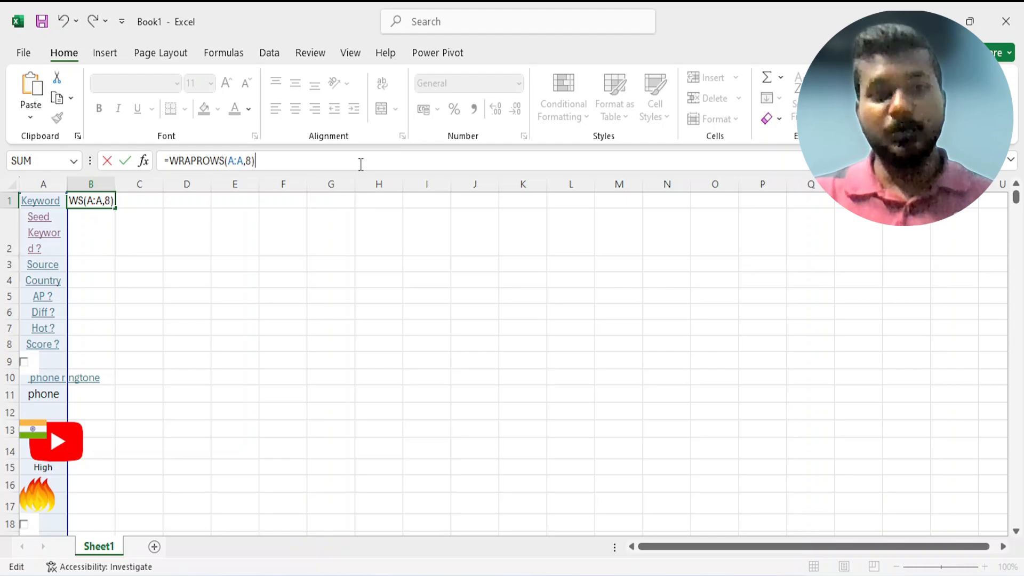
pyautogui.press('Return')
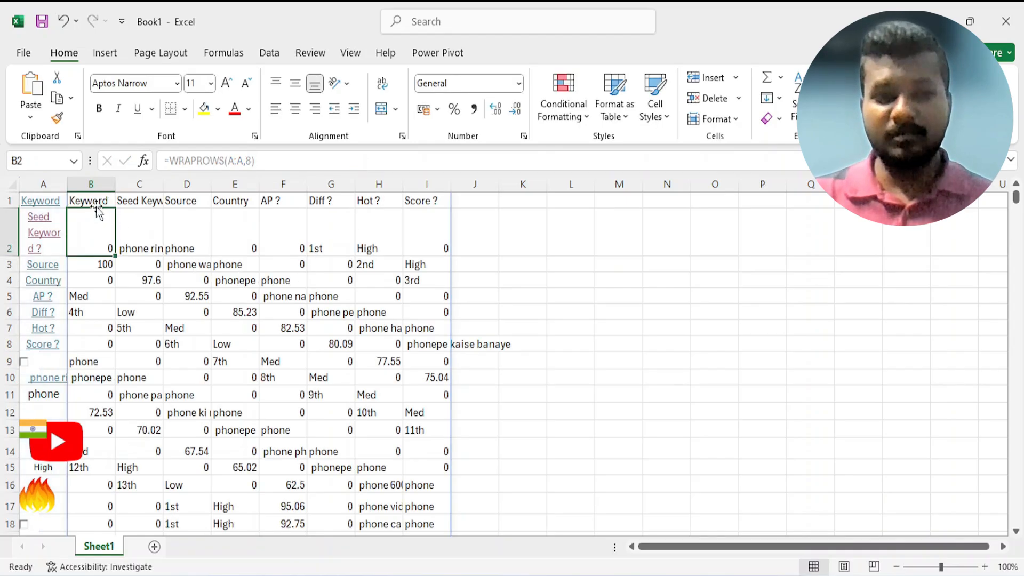
# Examine the spilled WRAPROWS output in columns B to I against its header row.
pyautogui.moveTo(92, 196); pyautogui.dragTo(442, 470)
pyautogui.scroll(-1, 445, 469)
pyautogui.scroll(-5, 446, 469)
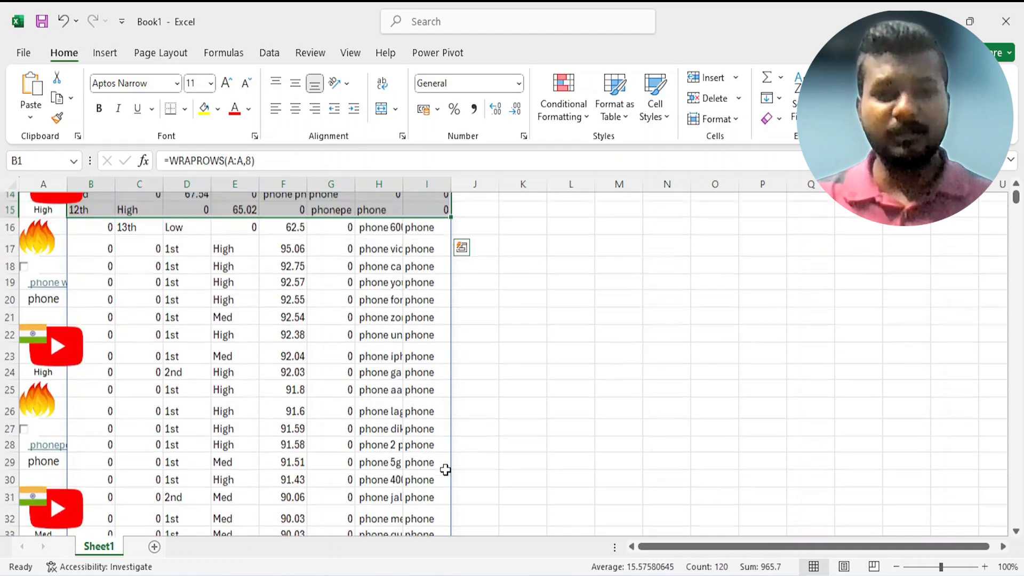
pyautogui.scroll(6, 445, 469)
pyautogui.click(84, 203)
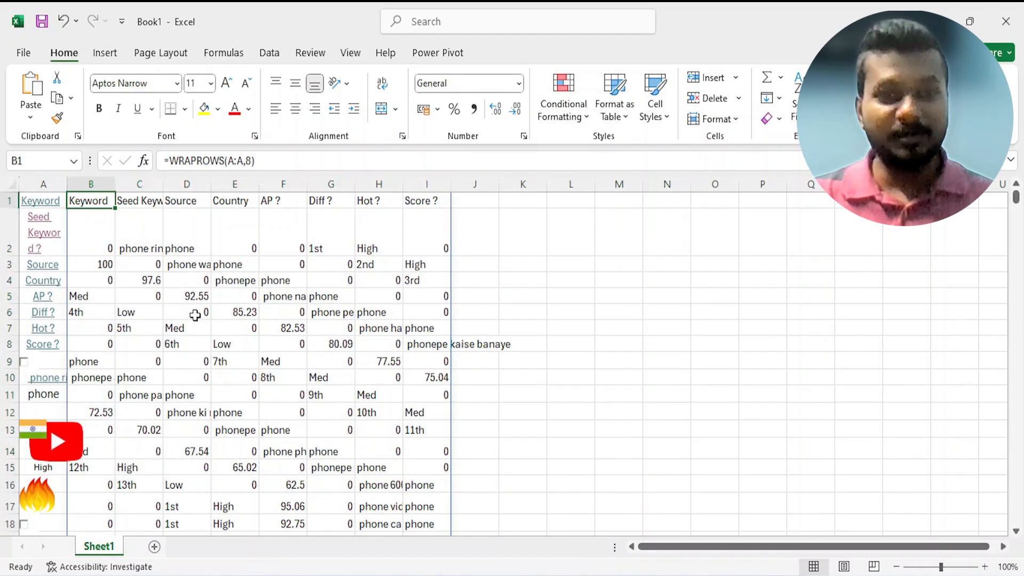
pyautogui.scroll(-3, 148, 392)
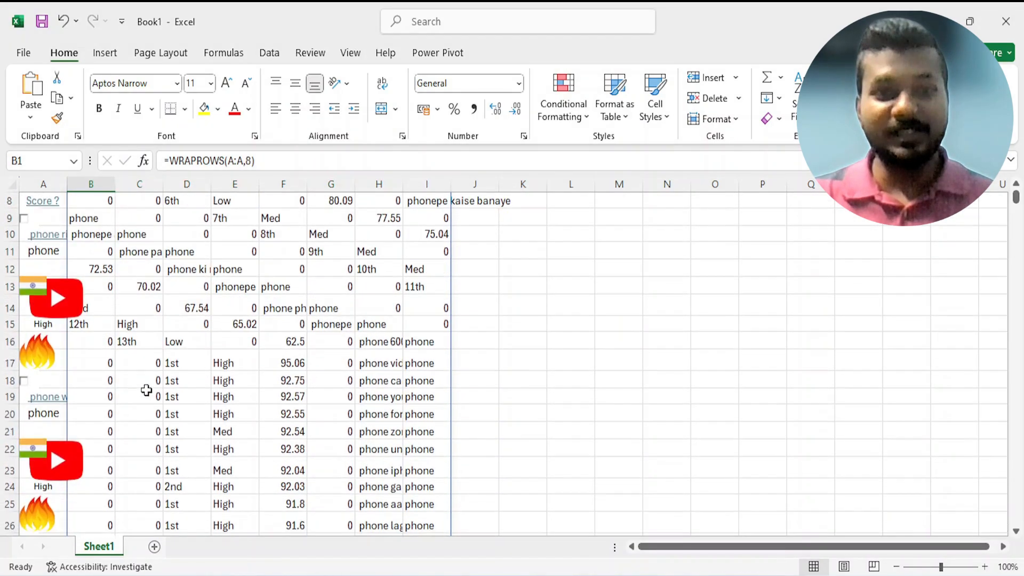
# Inspect the column A cells around and behind the images of the first keyword record, from A11 down to A17.
pyautogui.click(62, 338)
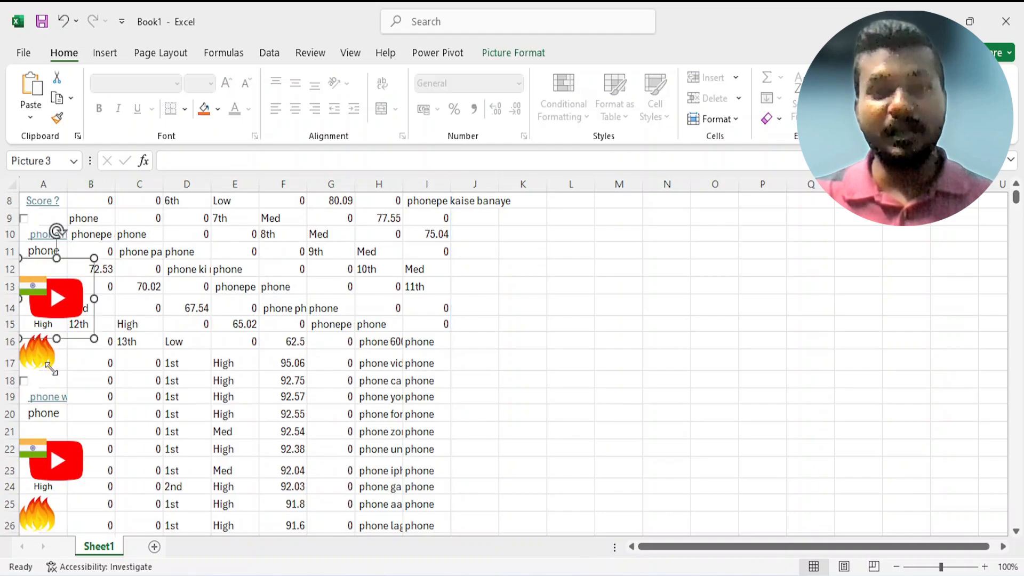
pyautogui.click(60, 252)
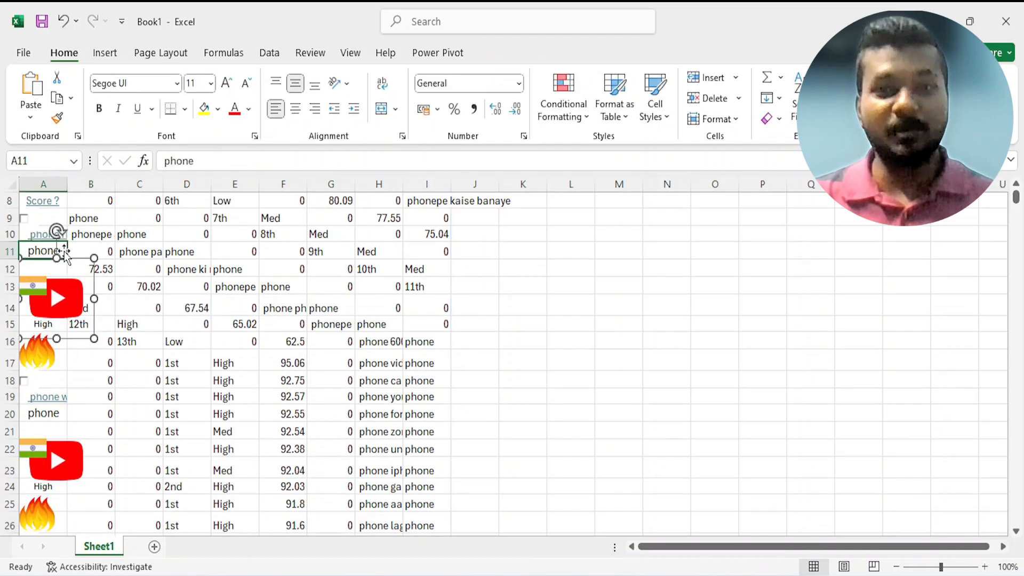
pyautogui.press('Down')
pyautogui.press('Down')
pyautogui.press('Down')
pyautogui.press('Down')
pyautogui.press('Down')
pyautogui.press('Down')
pyautogui.press('Down')
pyautogui.press('Down')
pyautogui.press('Down')
pyautogui.press('Down')
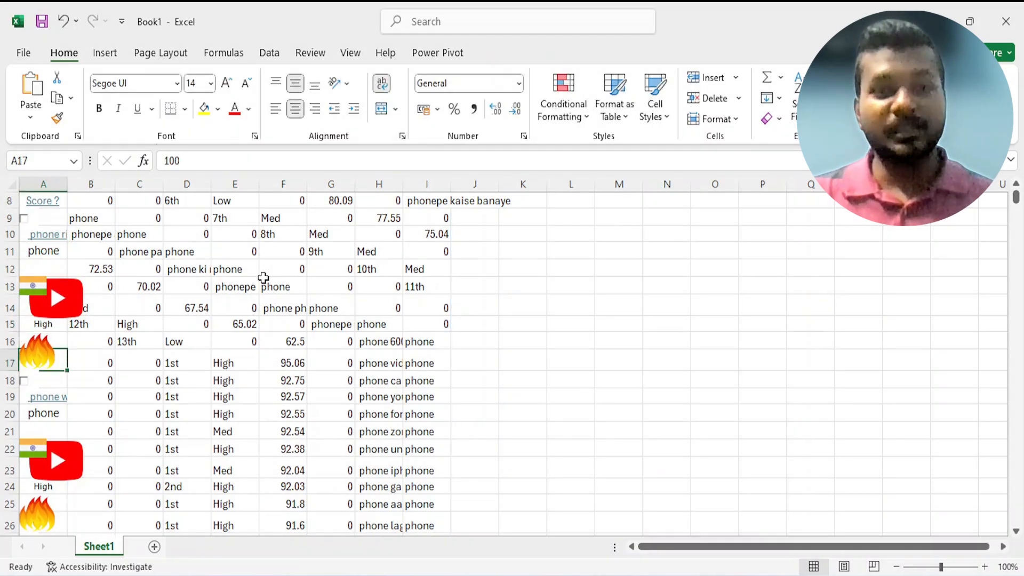
# Check how the wrapped values of the further records line up under the Keyword to Score headers.
pyautogui.click(132, 281)
pyautogui.scroll(3, 132, 282)
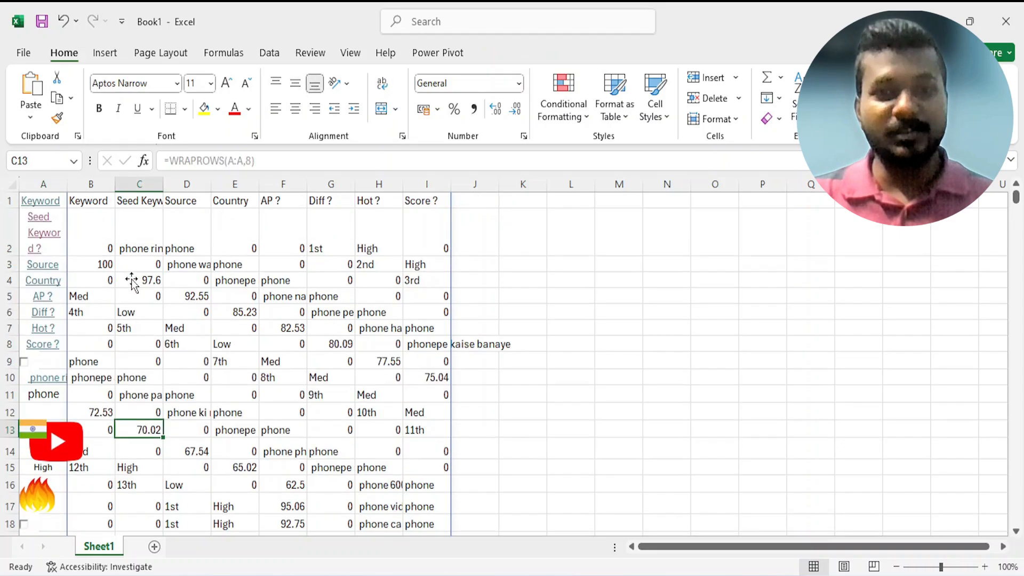
pyautogui.click(101, 299)
pyautogui.scroll(-9, 177, 410)
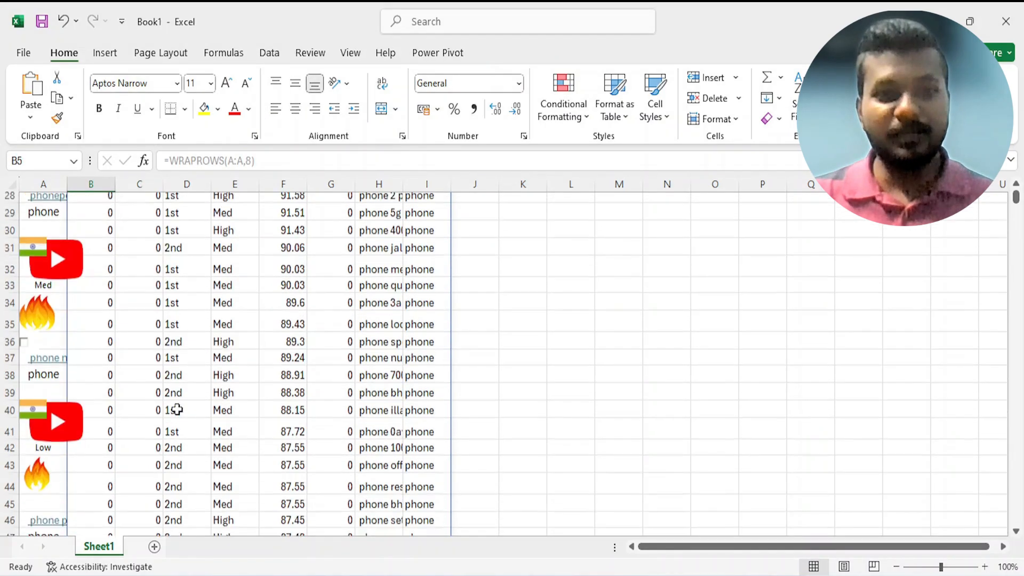
pyautogui.scroll(-3, 177, 410)
pyautogui.scroll(12, 177, 410)
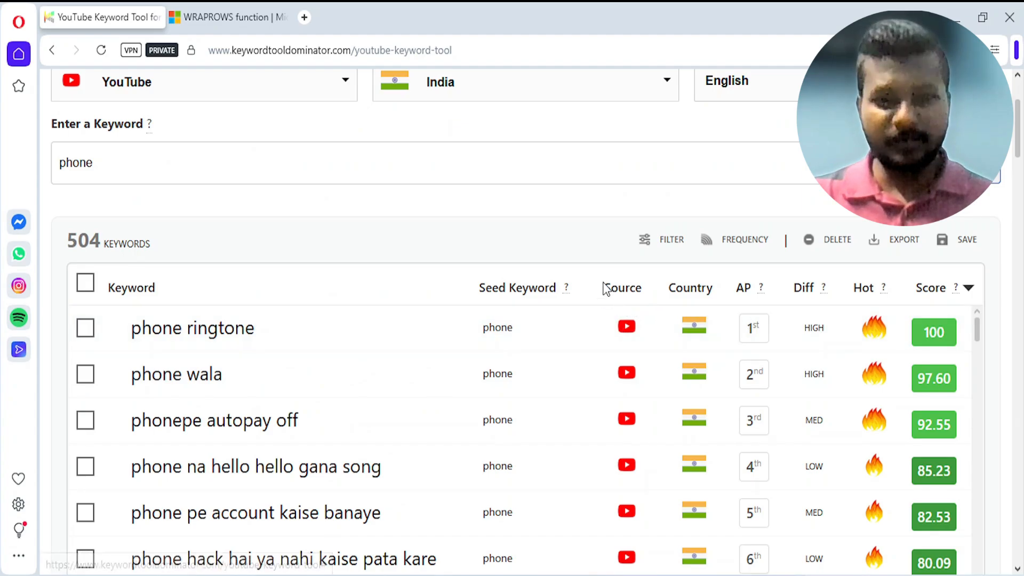
# Switch to the keyword tool in the browser and examine which columns from Source to Hot hold images instead of text.
pyautogui.moveTo(615, 293); pyautogui.dragTo(715, 288)
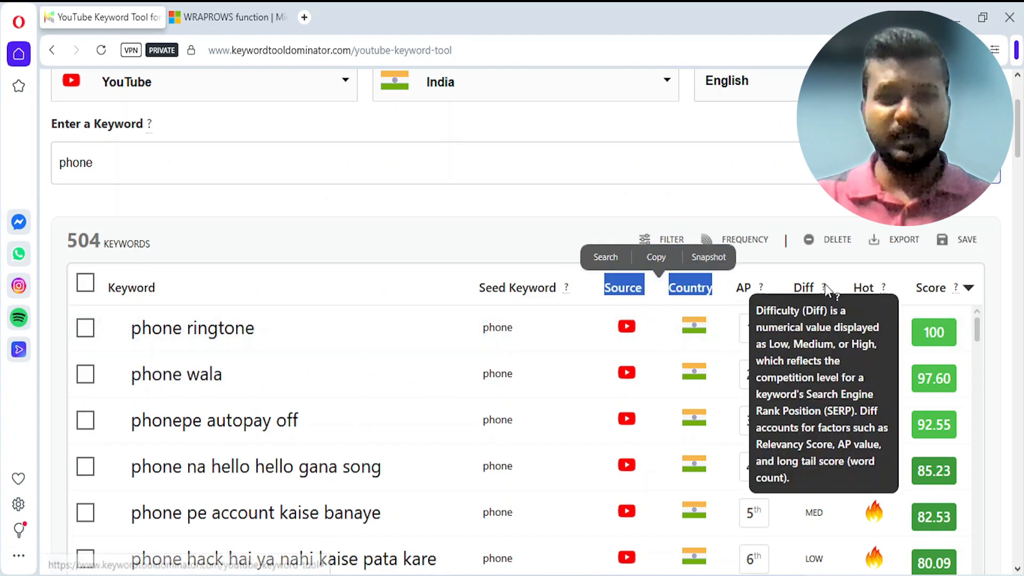
pyautogui.moveTo(848, 292); pyautogui.dragTo(888, 295)
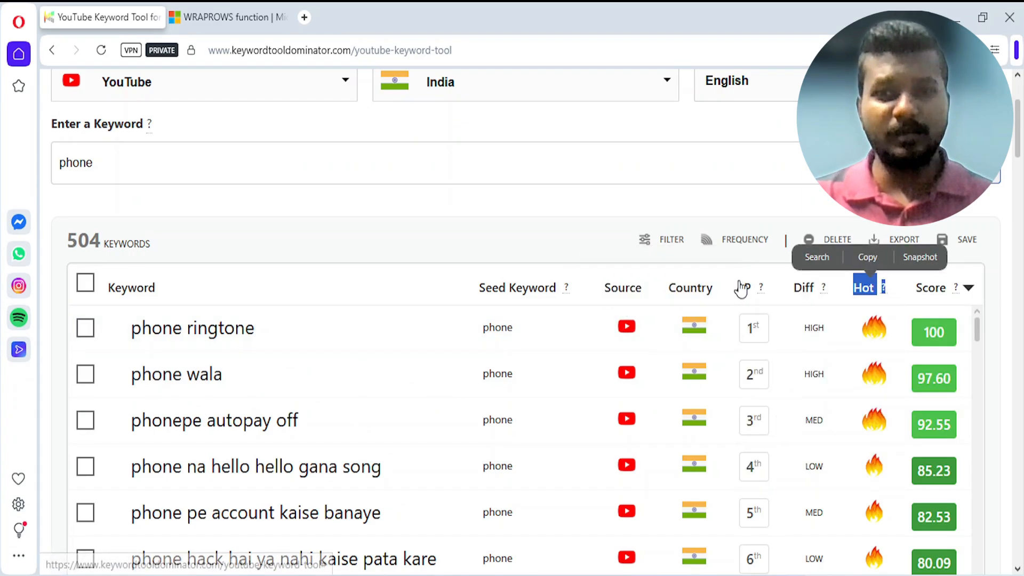
pyautogui.click(579, 255)
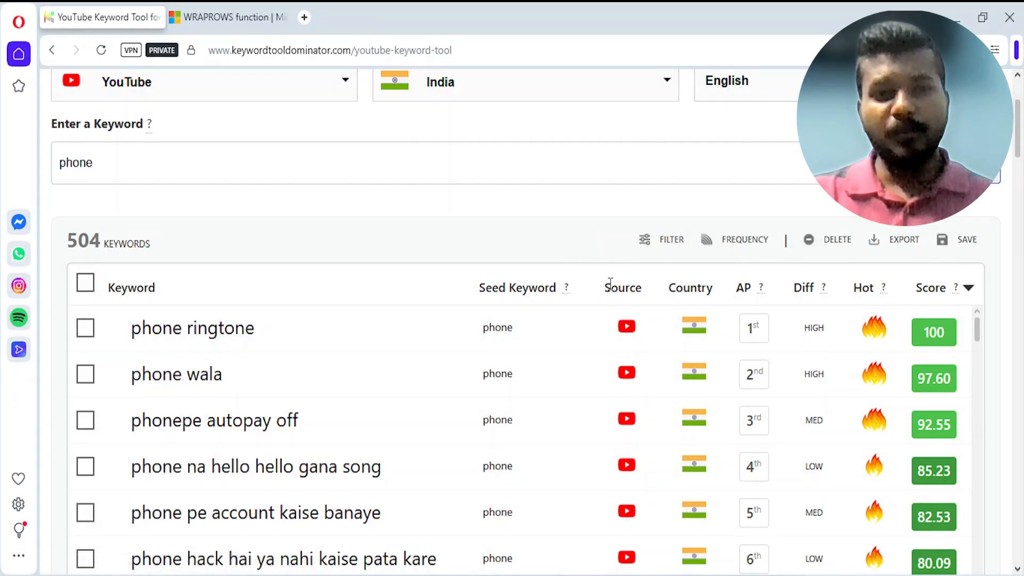
pyautogui.moveTo(611, 283); pyautogui.dragTo(897, 288)
pyautogui.click(502, 222)
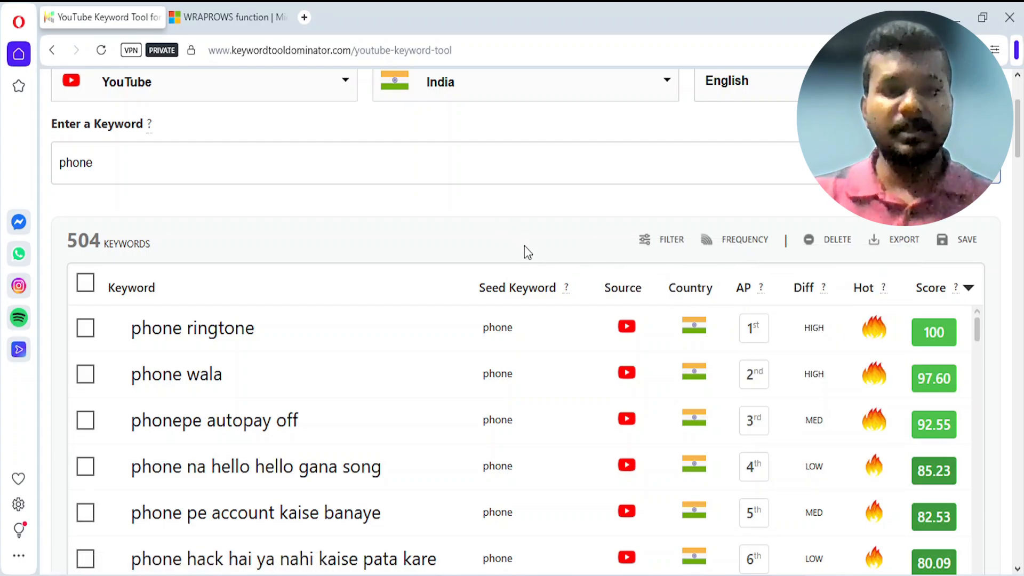
# Switch to Excel and paste column A as values only into column F, starting at cell F1.
pyautogui.hotkey('alt', 'Tab')
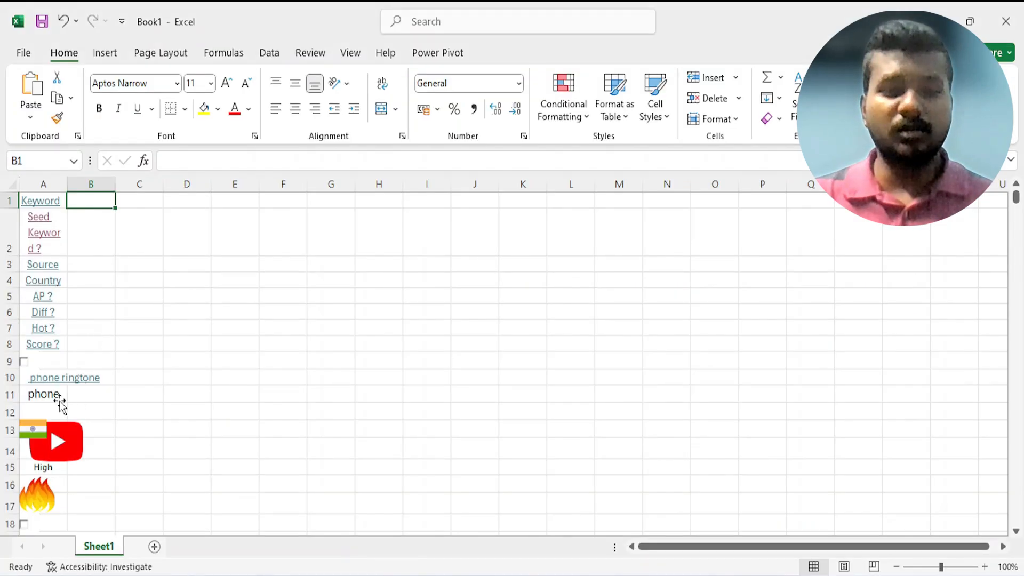
pyautogui.scroll(-2, 59, 404)
pyautogui.scroll(2, 58, 404)
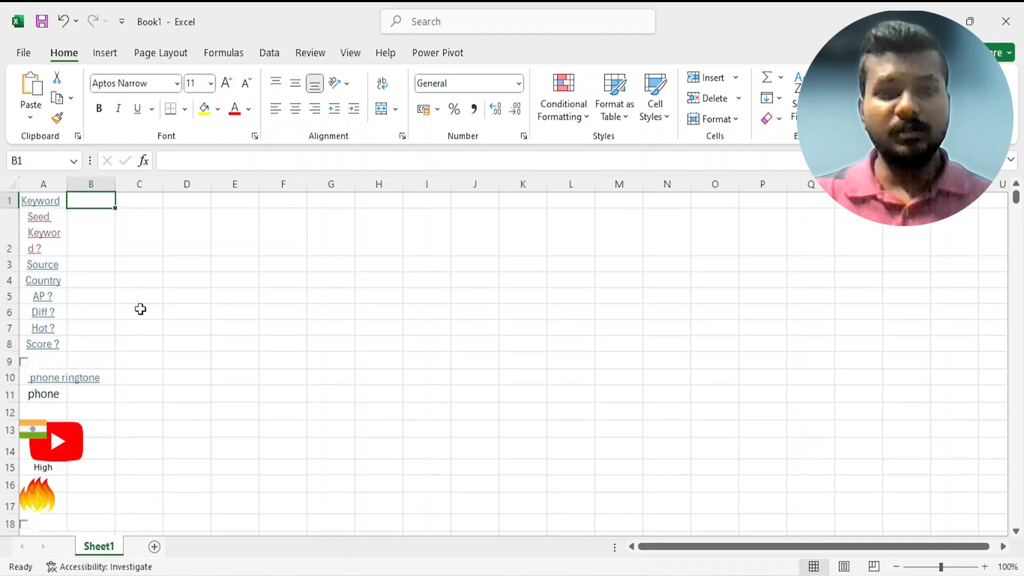
pyautogui.scroll(-4, 114, 383)
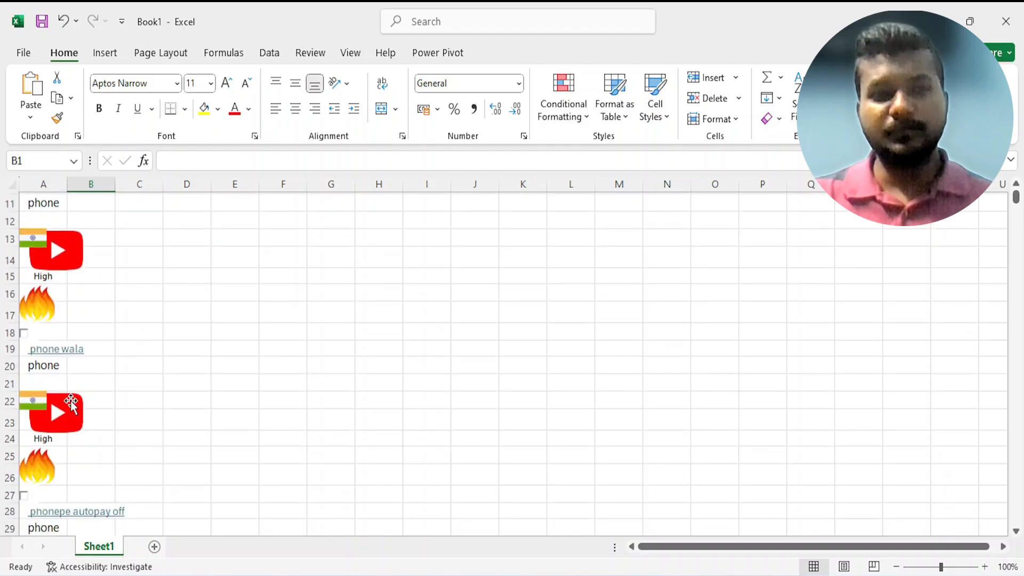
pyautogui.scroll(4, 50, 418)
pyautogui.click(52, 179)
pyautogui.hotkey('ctrl', 'c')
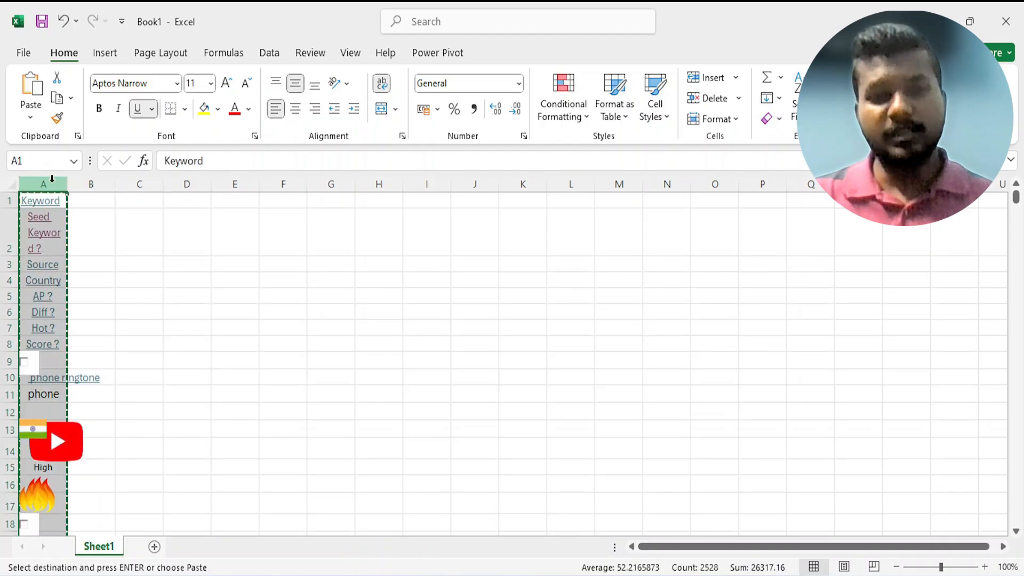
pyautogui.click(274, 206)
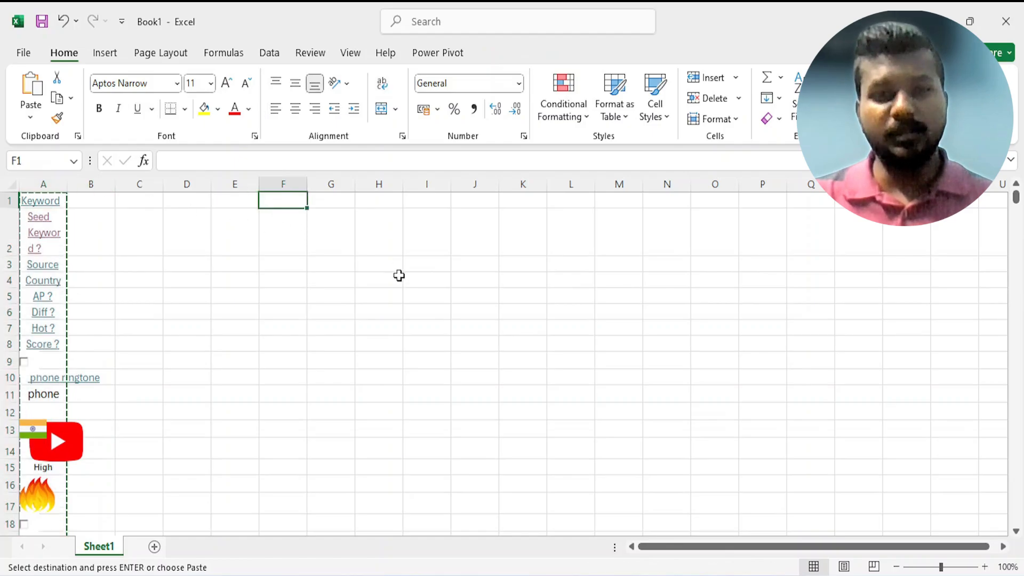
pyautogui.hotkey('ctrl', 'v')
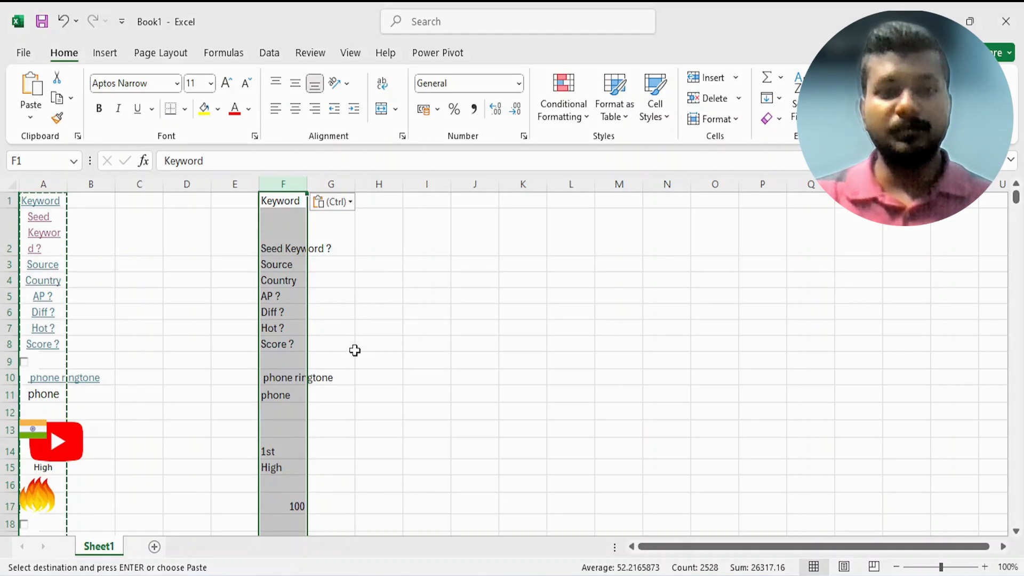
pyautogui.scroll(-5, 355, 350)
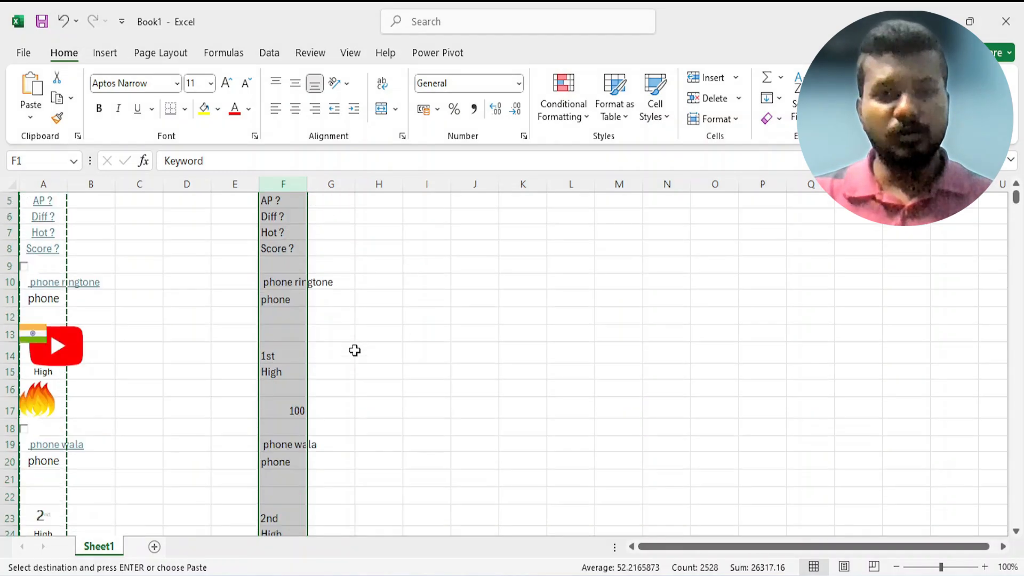
pyautogui.scroll(2, 355, 350)
pyautogui.scroll(3, 355, 350)
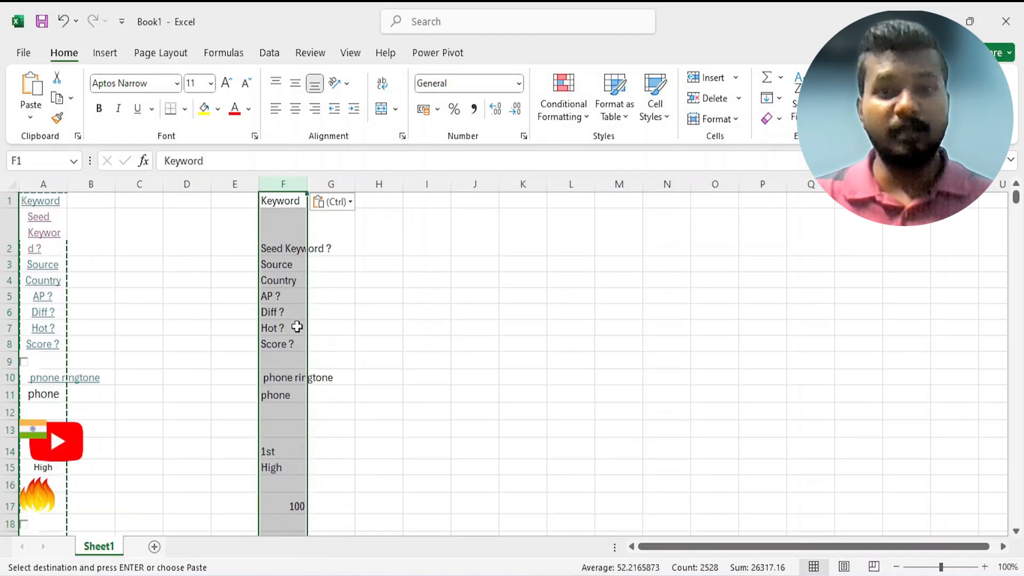
# Clear the Source, Country and Hot headers from cells F3, F4 and F7 in the pasted copy.
pyautogui.click(294, 266)
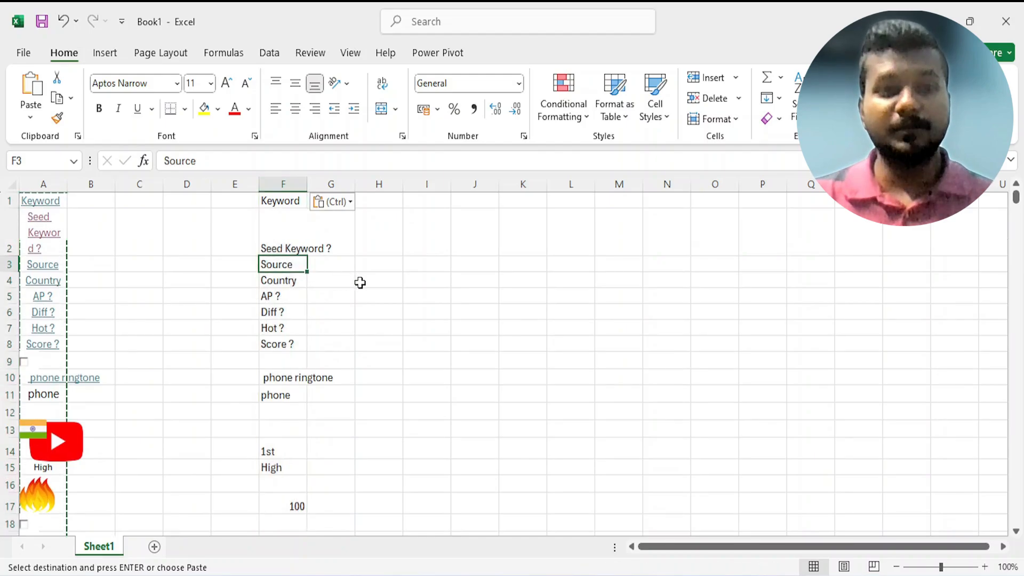
pyautogui.press('Delete')
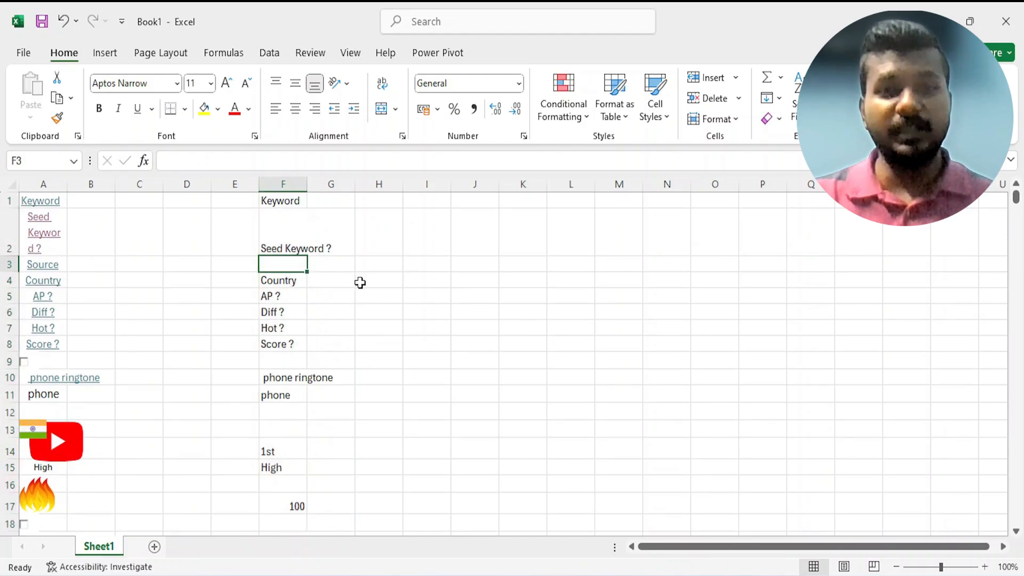
pyautogui.press('Down')
pyautogui.press('Delete')
pyautogui.press('Down')
pyautogui.press('Down')
pyautogui.press('Down')
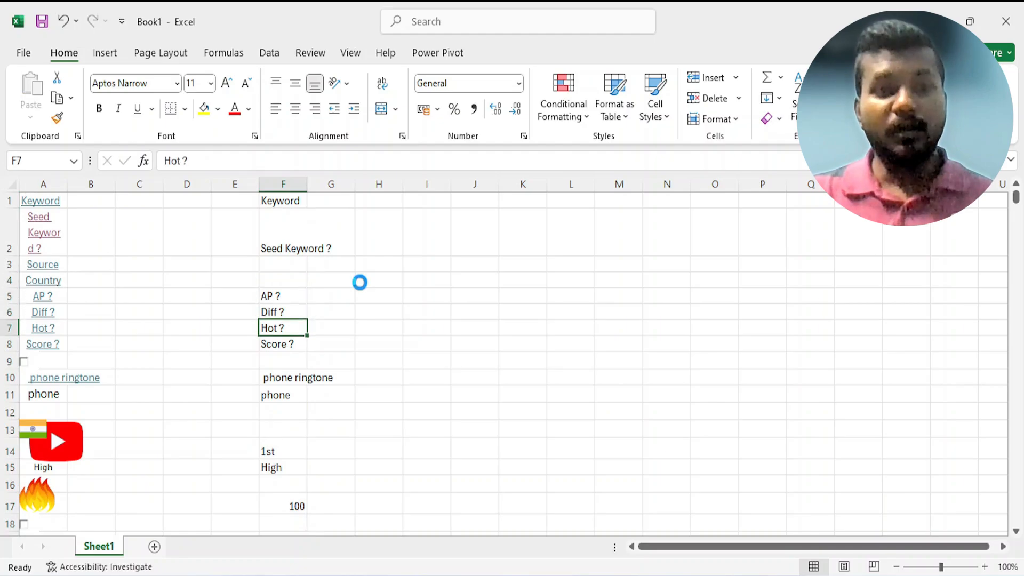
pyautogui.press('Delete')
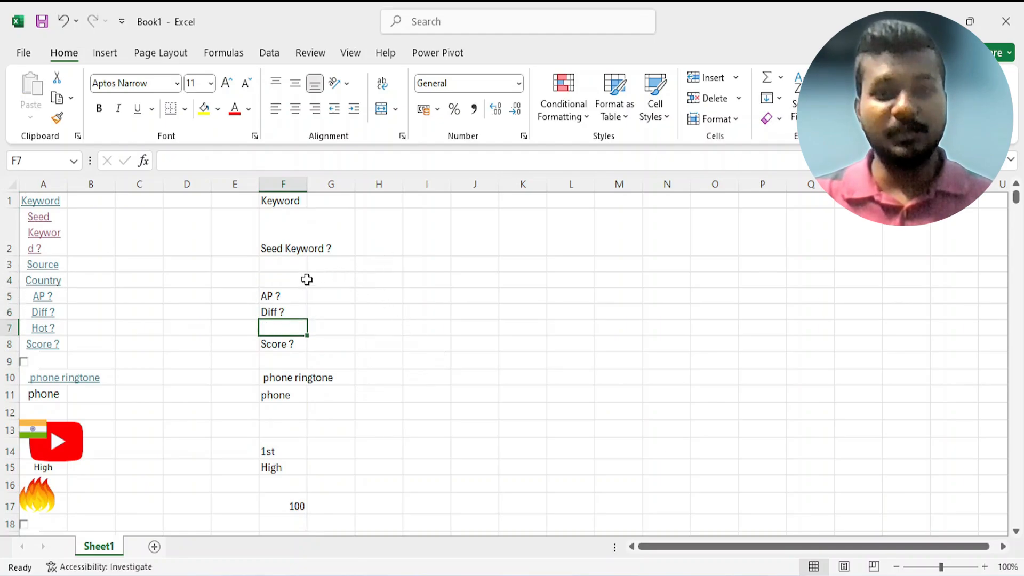
# Examine the blank cells scattered between the headers and record values of the pasted copy in column F.
pyautogui.click(284, 184)
pyautogui.scroll(-11, 283, 300)
pyautogui.scroll(-6, 285, 302)
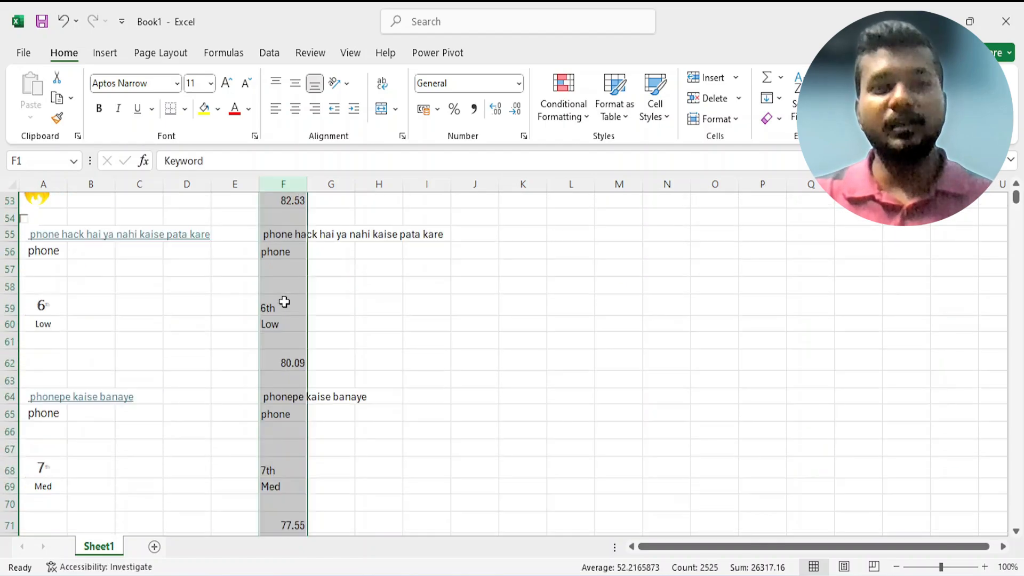
pyautogui.scroll(17, 284, 302)
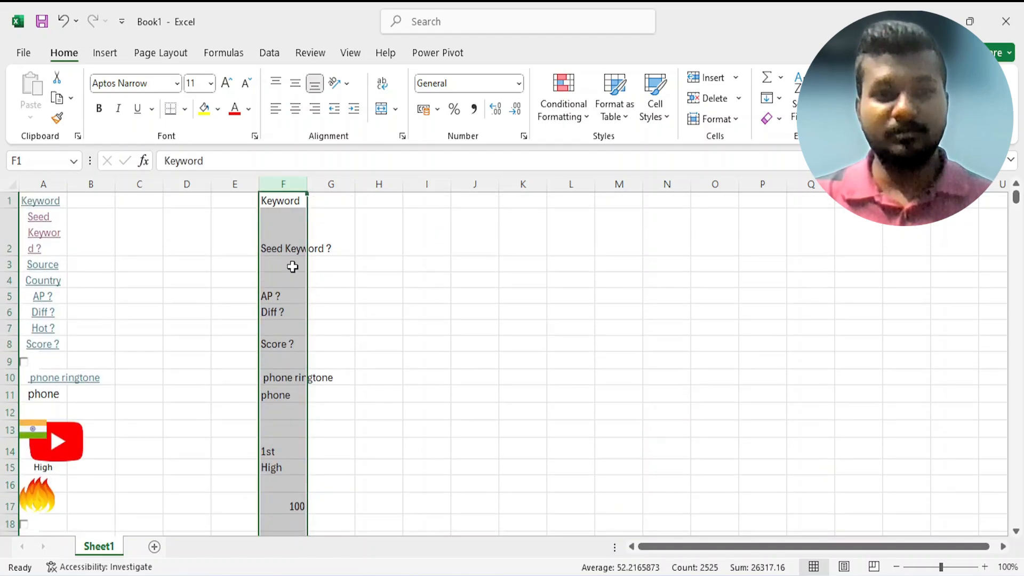
pyautogui.click(300, 227)
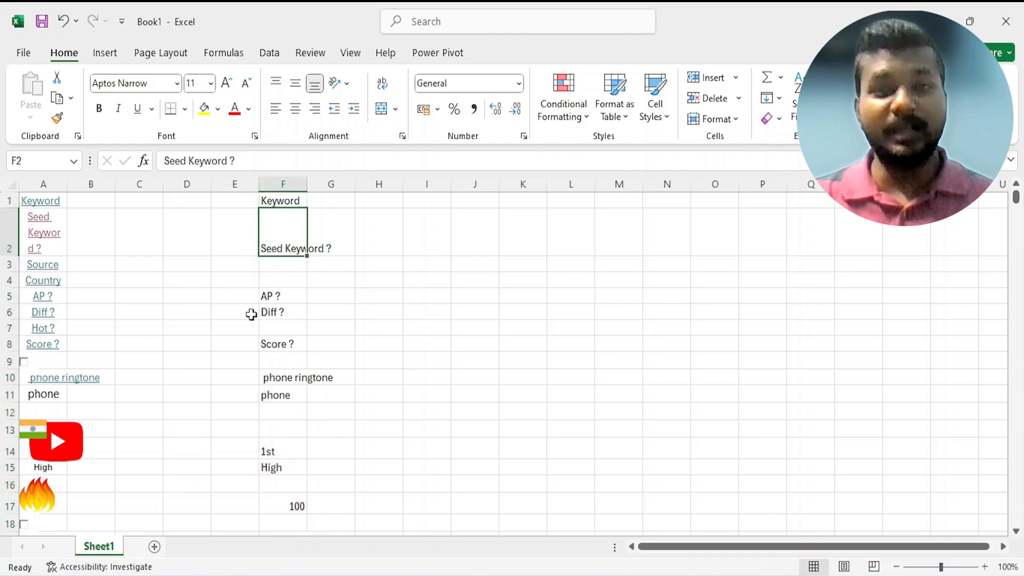
pyautogui.click(285, 341)
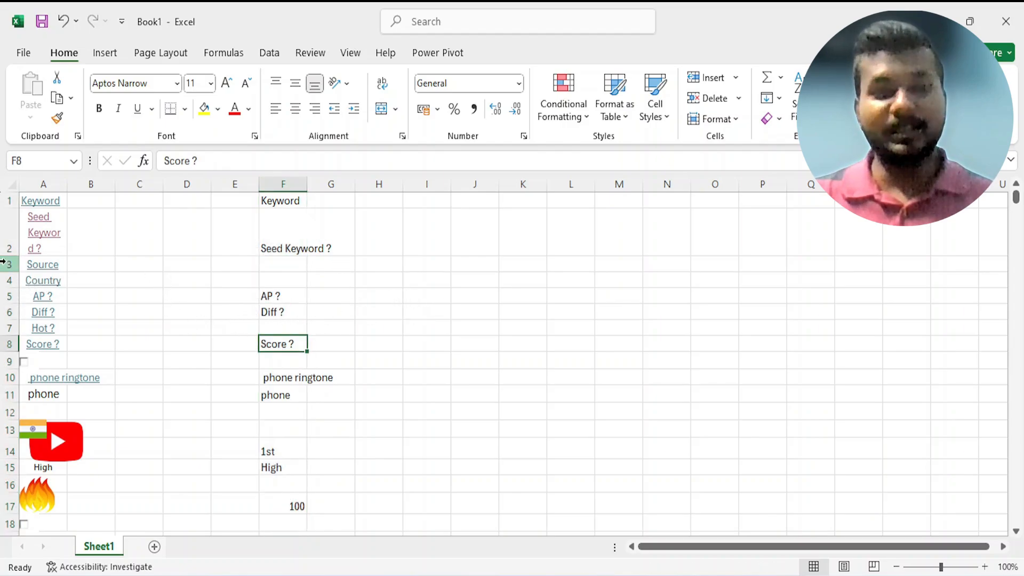
# Try deleting sheet rows 3 and 4 by hand and undo the deletion.
pyautogui.moveTo(4, 261); pyautogui.dragTo(9, 274)
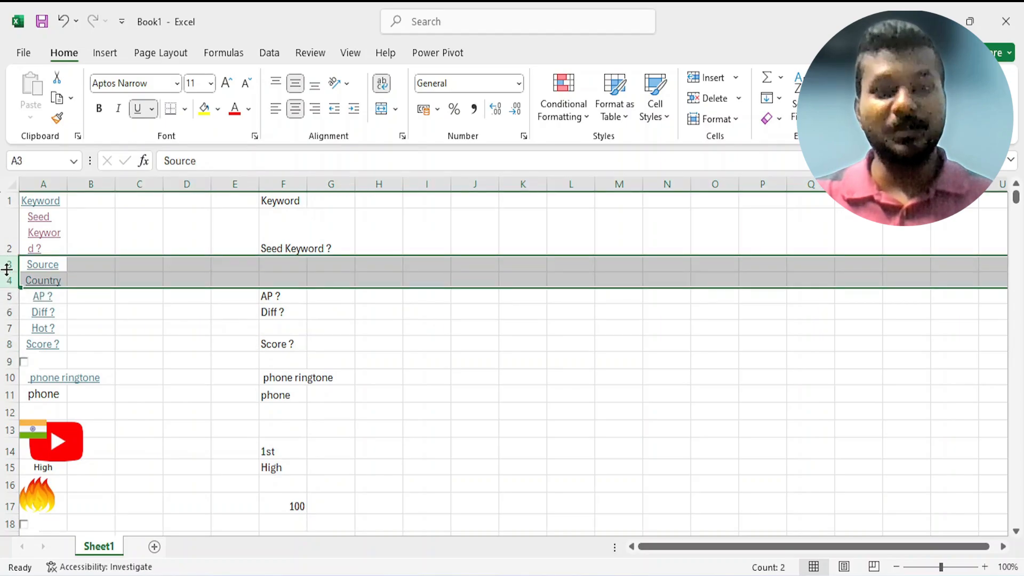
pyautogui.rightClick(9, 273)
pyautogui.click(48, 423)
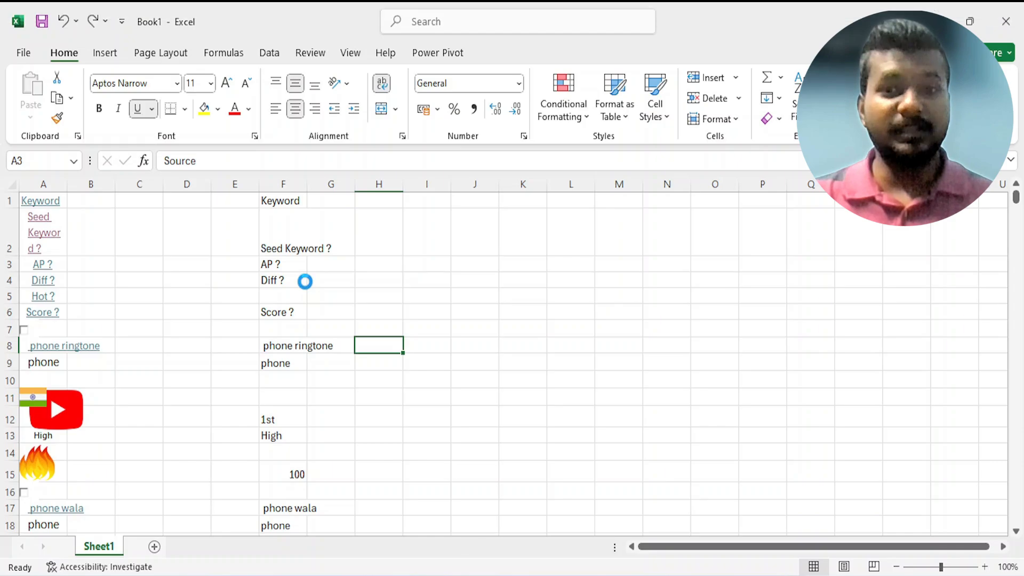
pyautogui.hotkey('ctrl', 'z')
pyautogui.click(305, 281)
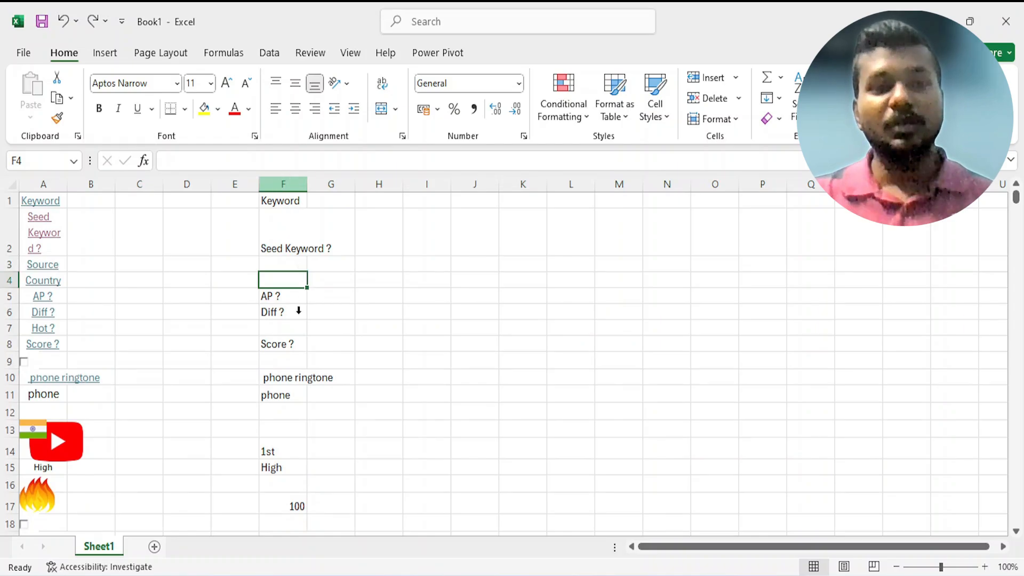
pyautogui.click(289, 298)
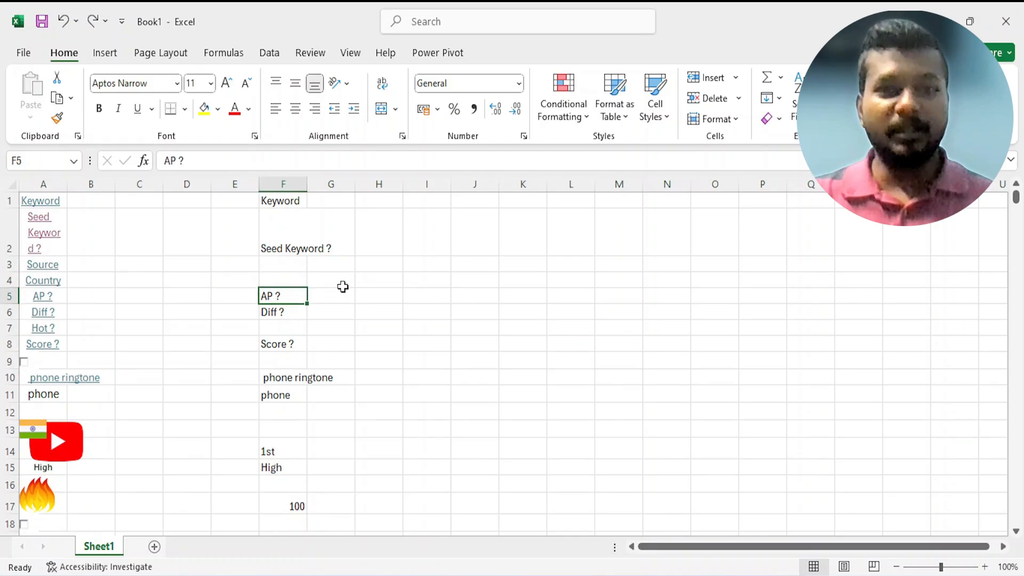
pyautogui.click(294, 268)
pyautogui.press('Up')
pyautogui.press('Up')
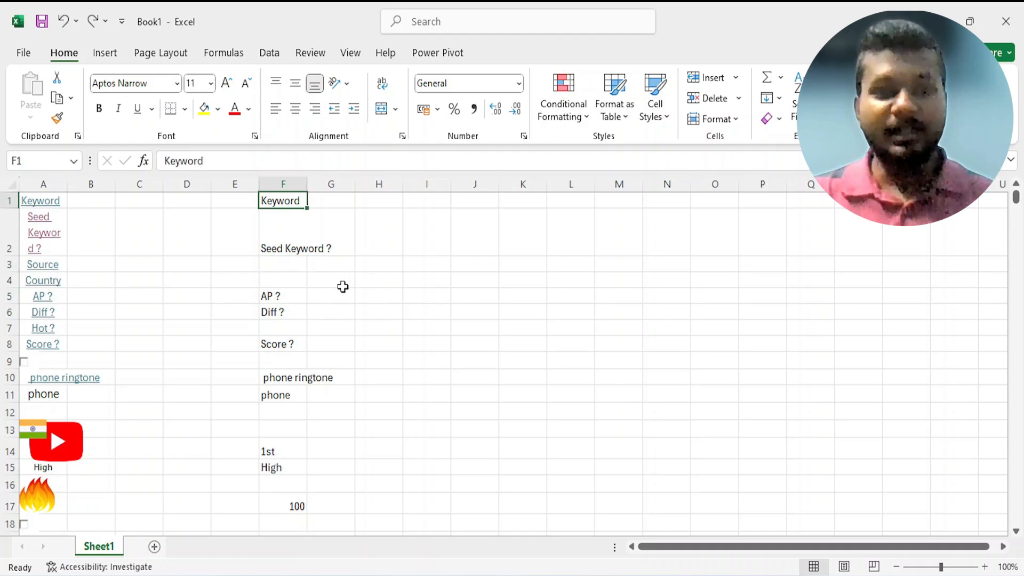
# Select every blank cell in column F with Go To Special and delete their entire sheet rows.
pyautogui.click(280, 181)
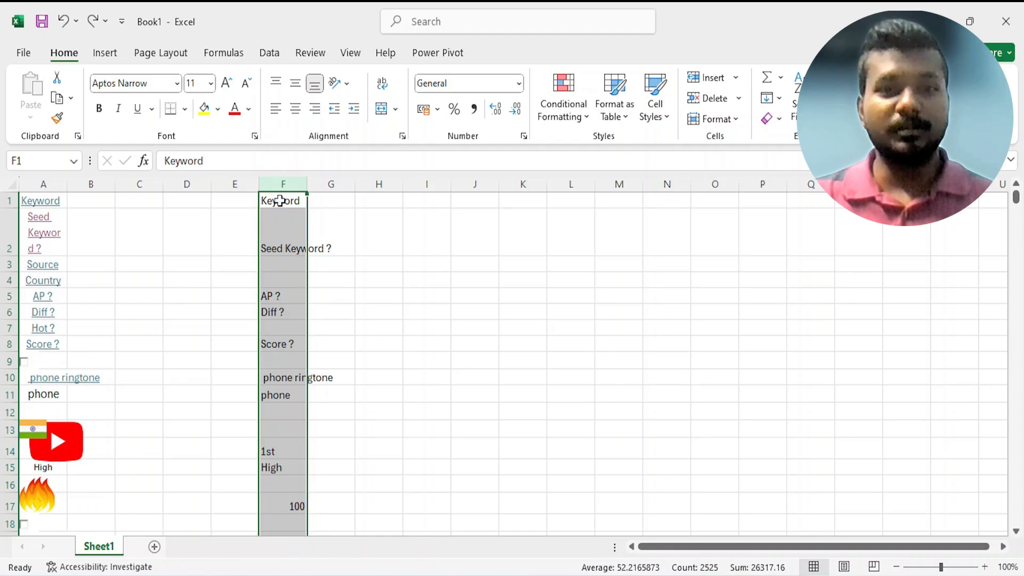
pyautogui.hotkey('ctrl', 'g')
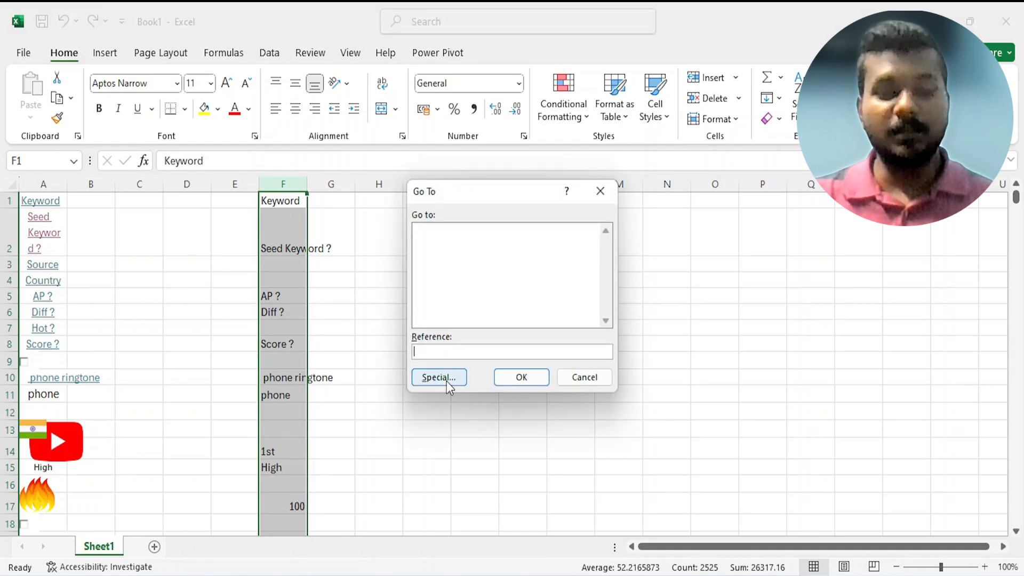
pyautogui.click(447, 381)
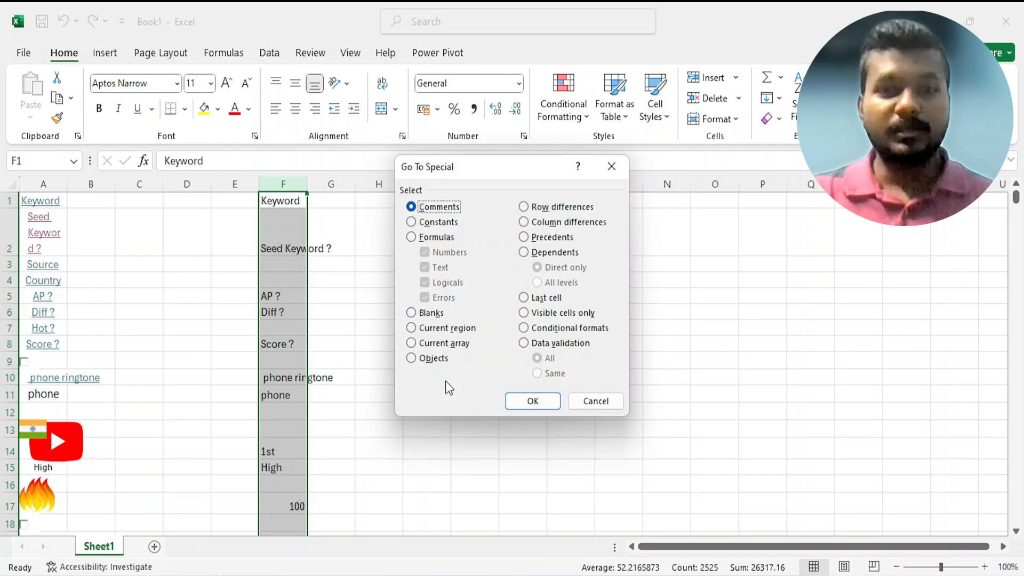
pyautogui.click(412, 314)
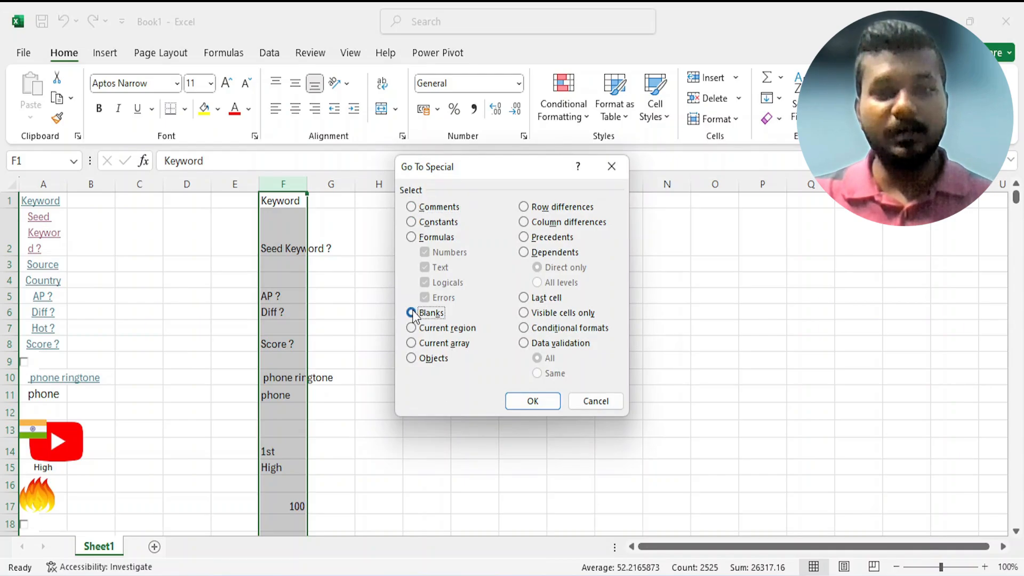
pyautogui.click(532, 406)
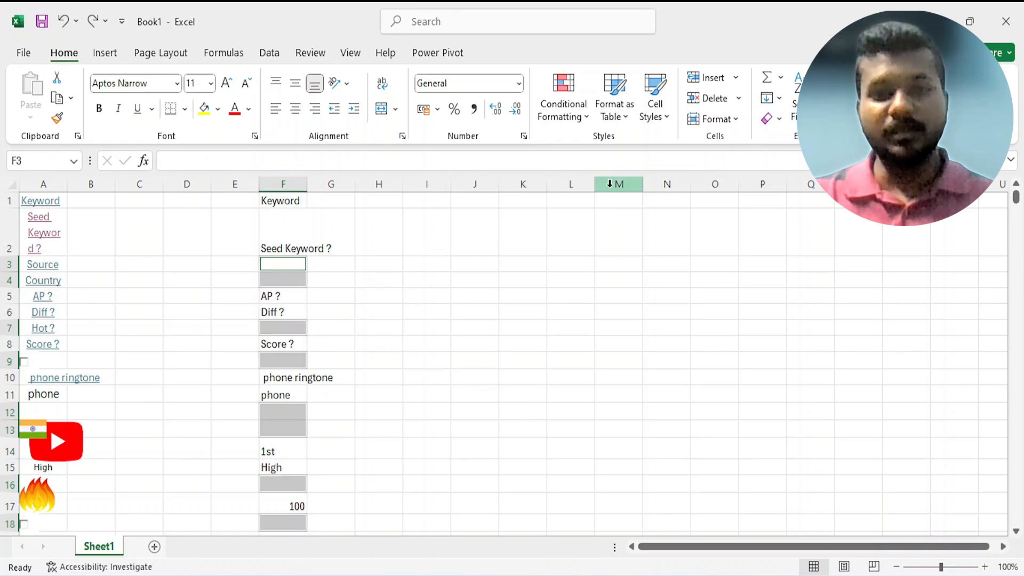
pyautogui.click(739, 98)
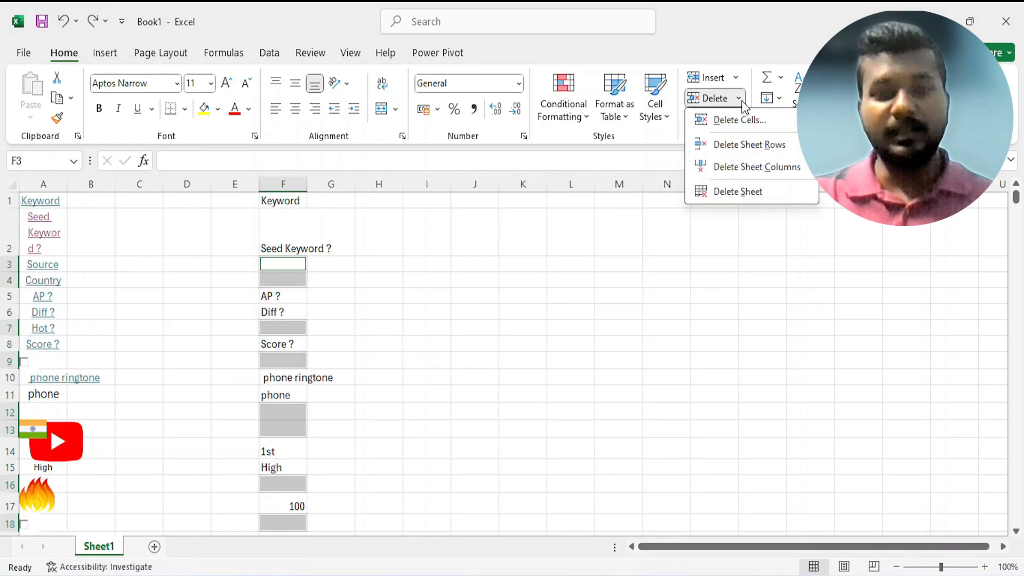
pyautogui.click(750, 149)
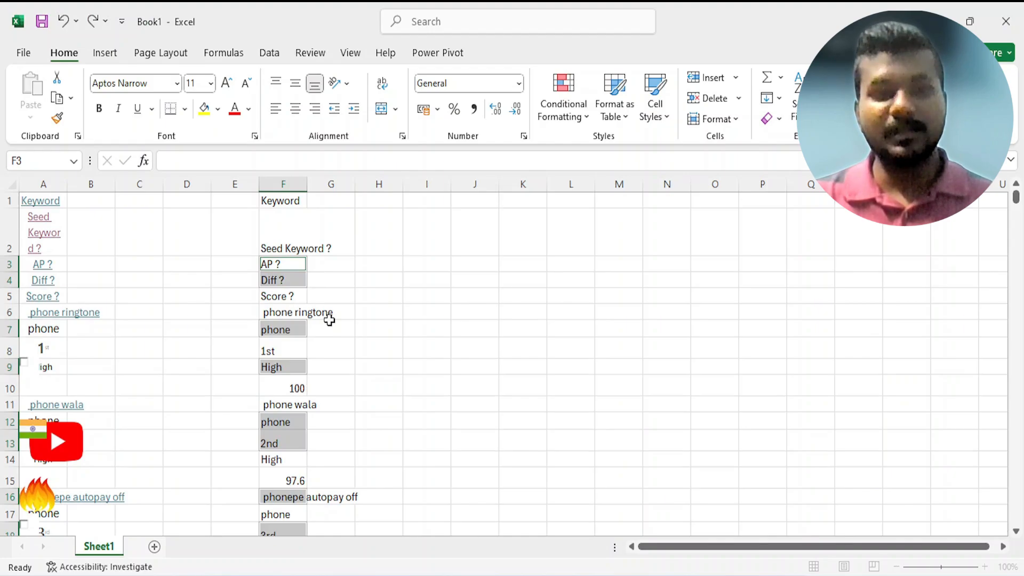
pyautogui.click(384, 309)
# Enter =WRAPROWS(F:F,5) in cell G1 to wrap column F into a five-column table and look over the rows.
pyautogui.click(336, 200)
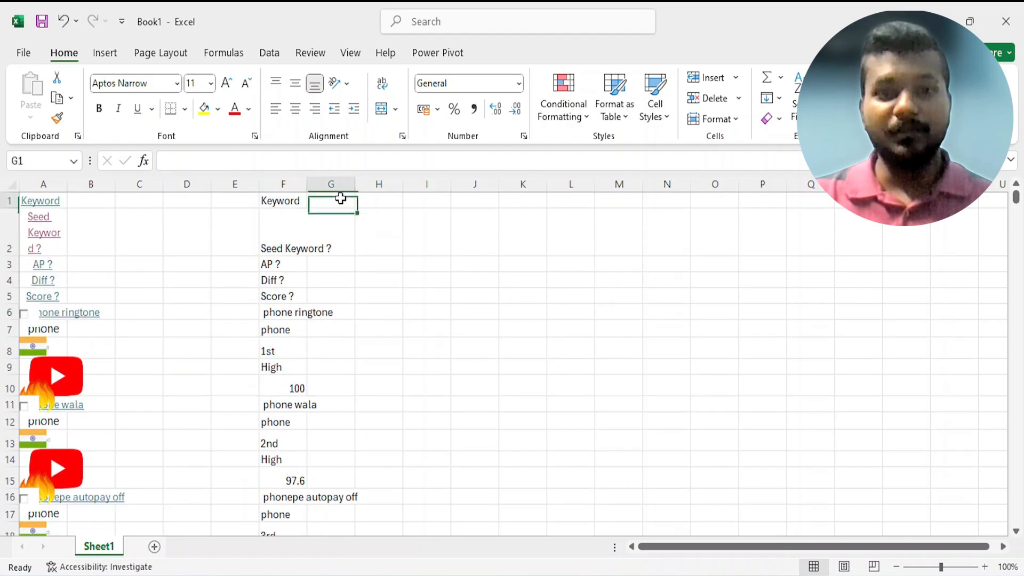
pyautogui.write('=wrapr')
pyautogui.press('Tab')
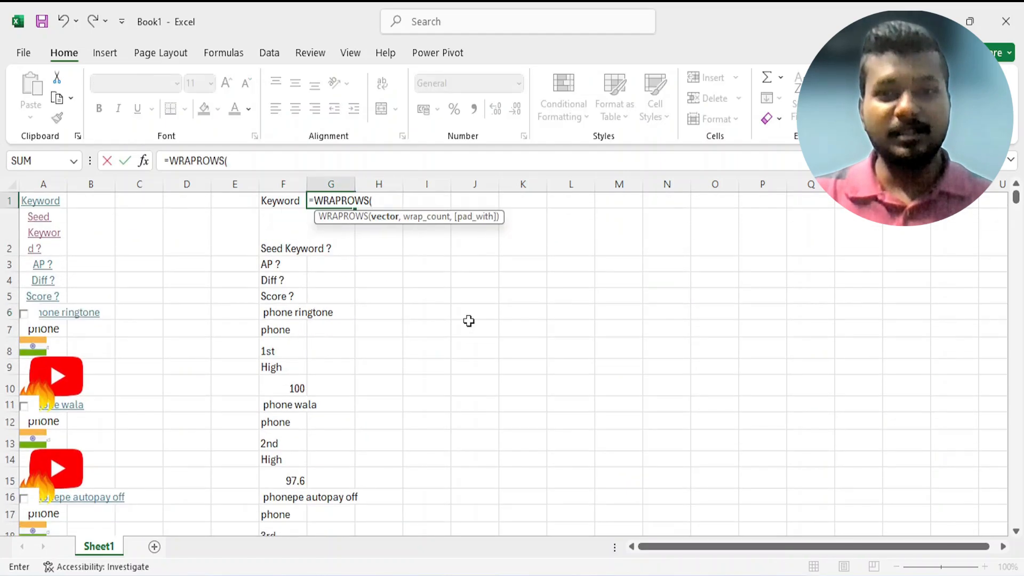
pyautogui.click(294, 186)
pyautogui.write(',')
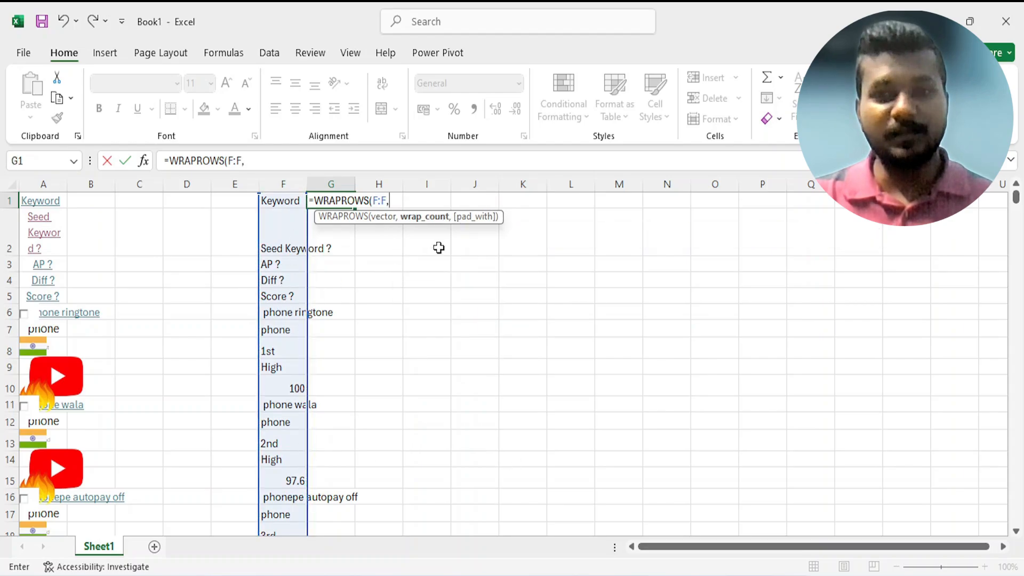
pyautogui.write('5)')
pyautogui.press('Return')
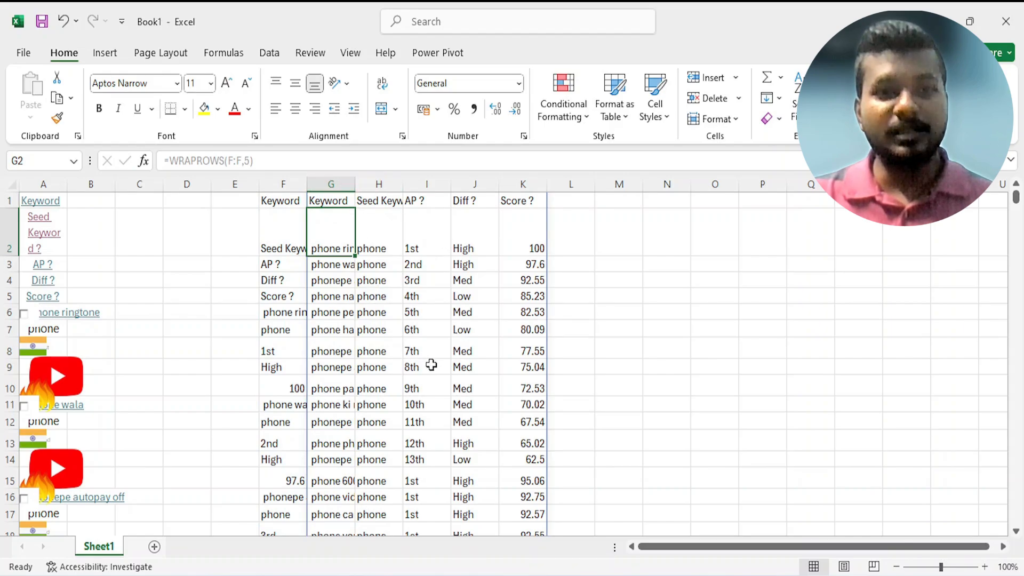
pyautogui.scroll(-2, 435, 366)
pyautogui.scroll(-2, 434, 366)
pyautogui.scroll(4, 434, 363)
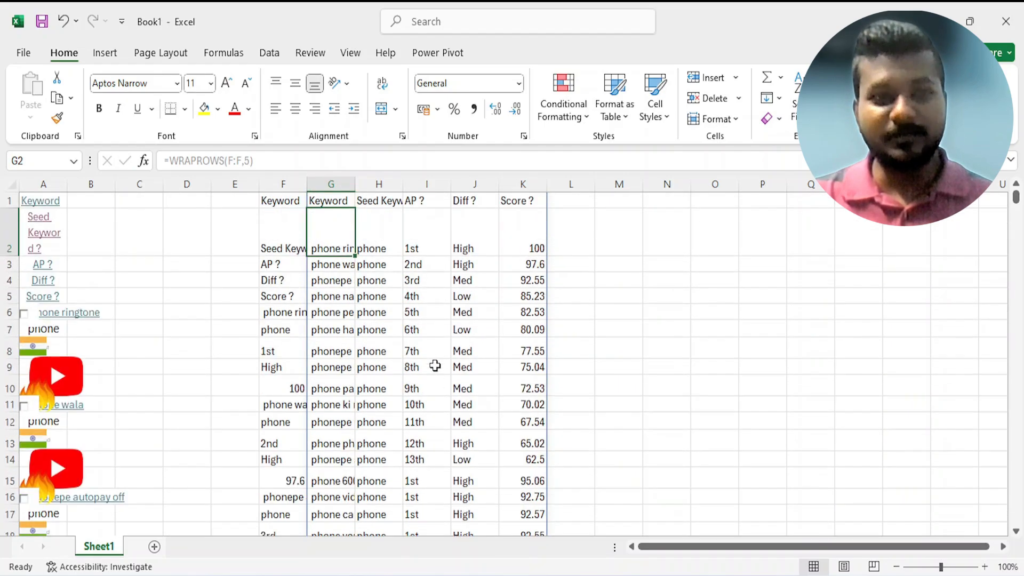
pyautogui.click(335, 202)
# Look at the browser keyword tool's list and, back in Excel, check how many keywords column F holds from F2 down.
pyautogui.hotkey('alt', 'Tab')
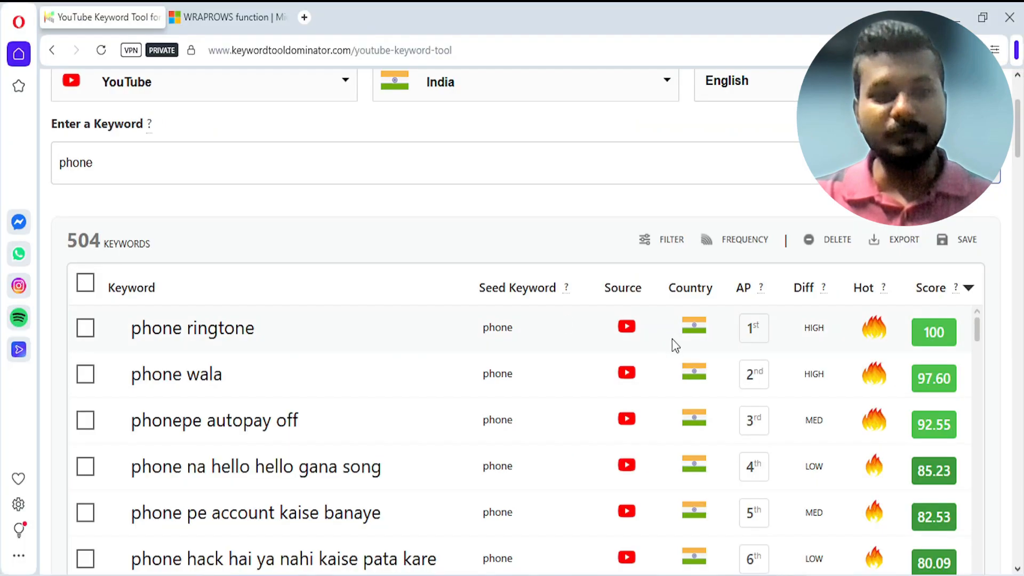
pyautogui.scroll(-1, 440, 381)
pyautogui.scroll(1, 379, 345)
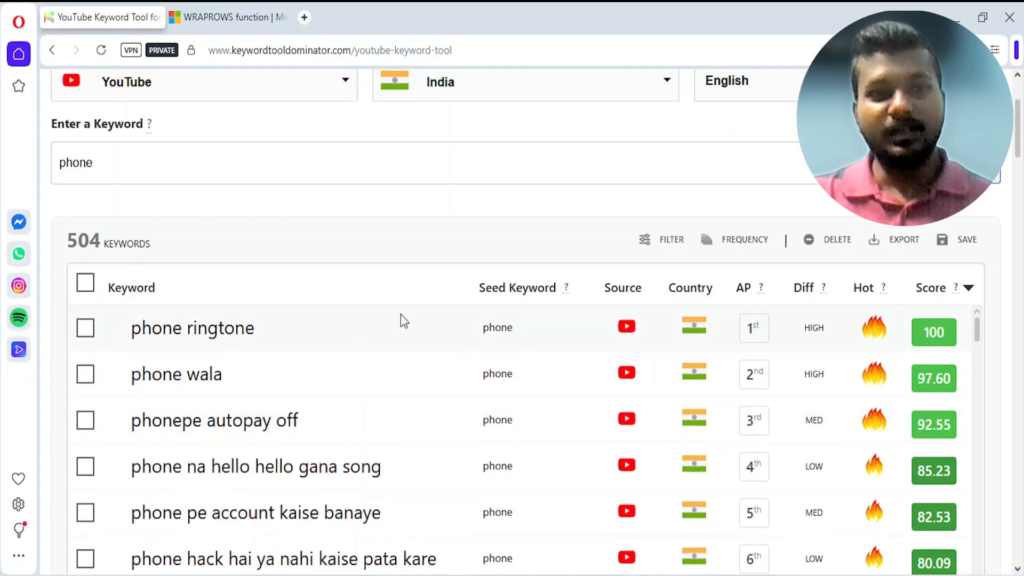
pyautogui.hotkey('alt', 'Tab')
pyautogui.click(310, 176)
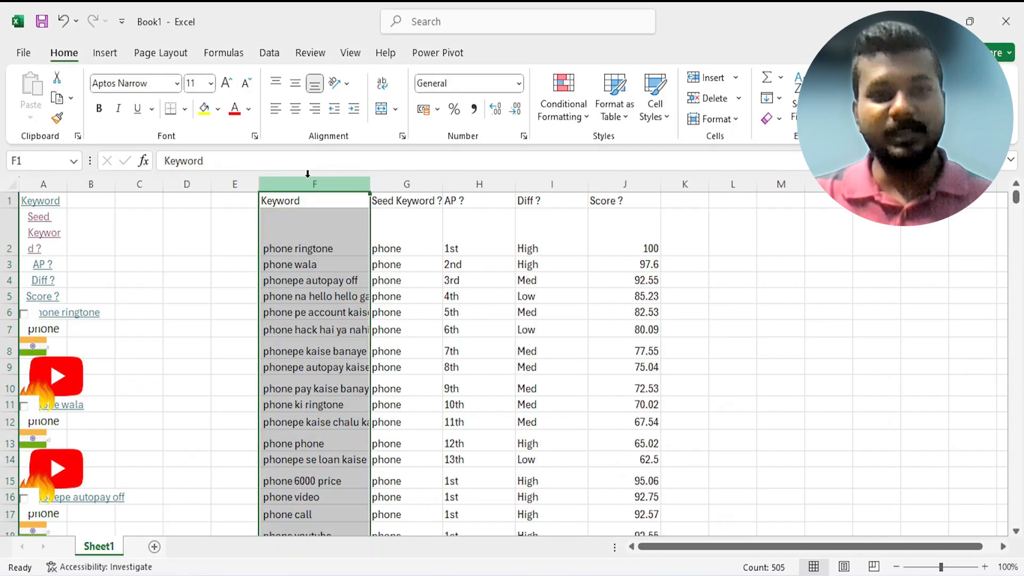
pyautogui.click(321, 240)
pyautogui.hotkey('ctrl', 'shift', 'Down')
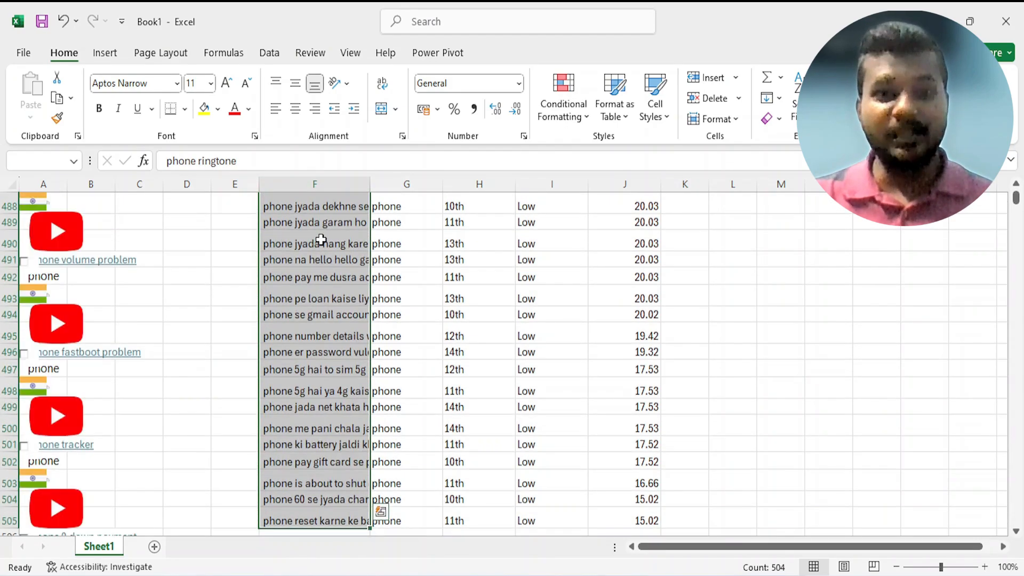
pyautogui.hotkey('ctrl', 'Up')
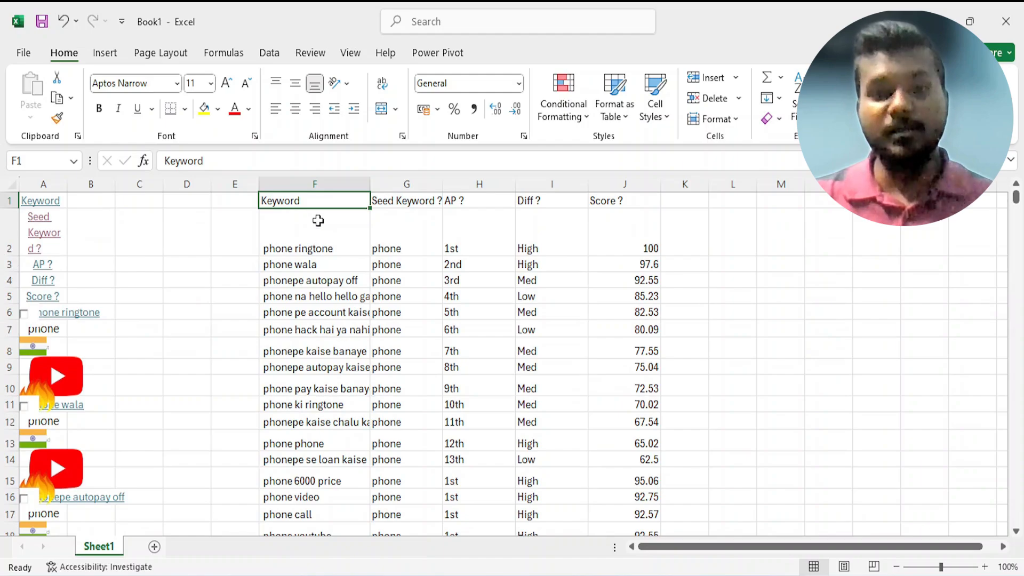
pyautogui.click(314, 184)
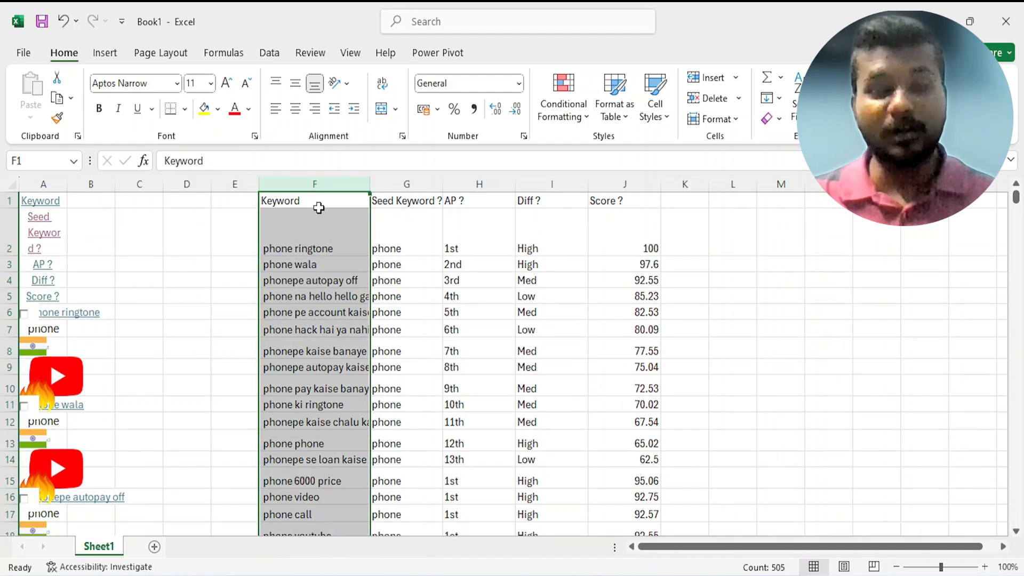
pyautogui.click(314, 204)
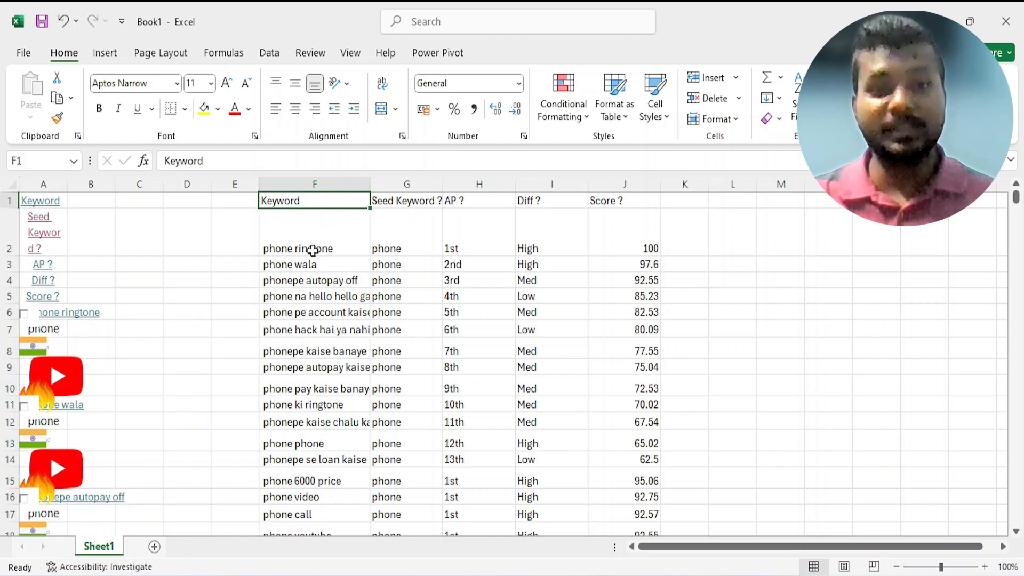
# Compare the keyword total shown in the browser keyword tool with the cell count of column F in Excel.
pyautogui.hotkey('alt', 'Tab')
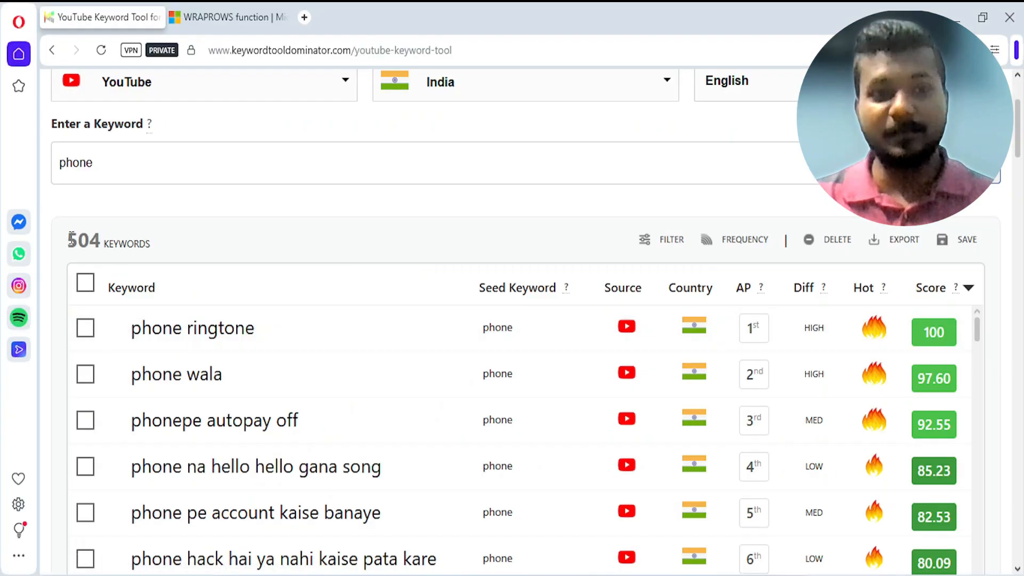
pyautogui.moveTo(70, 239); pyautogui.dragTo(215, 231)
pyautogui.click(215, 233)
pyautogui.hotkey('alt', 'Tab')
pyautogui.click(312, 182)
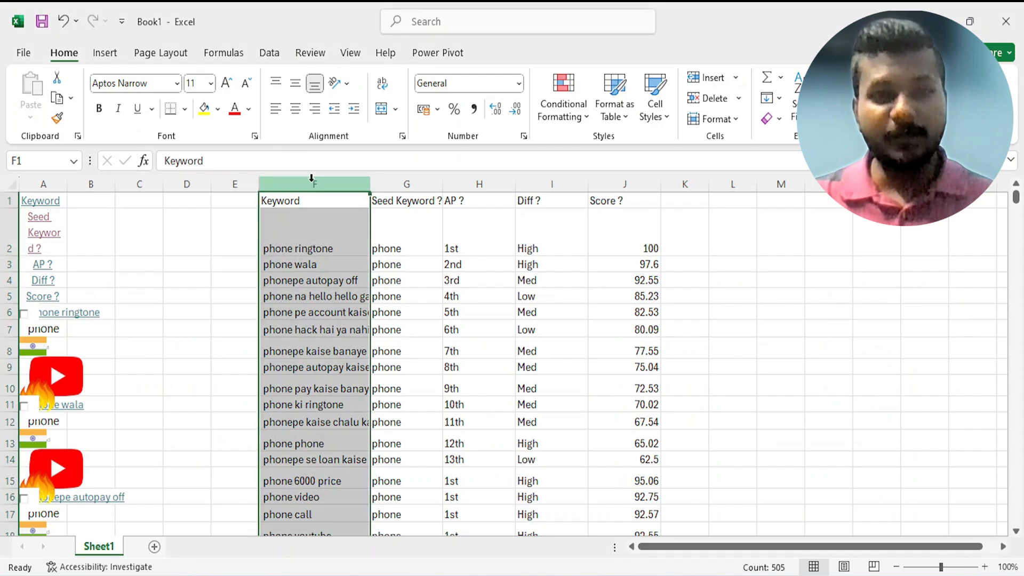
pyautogui.click(316, 240)
pyautogui.hotkey('alt', 'Tab')
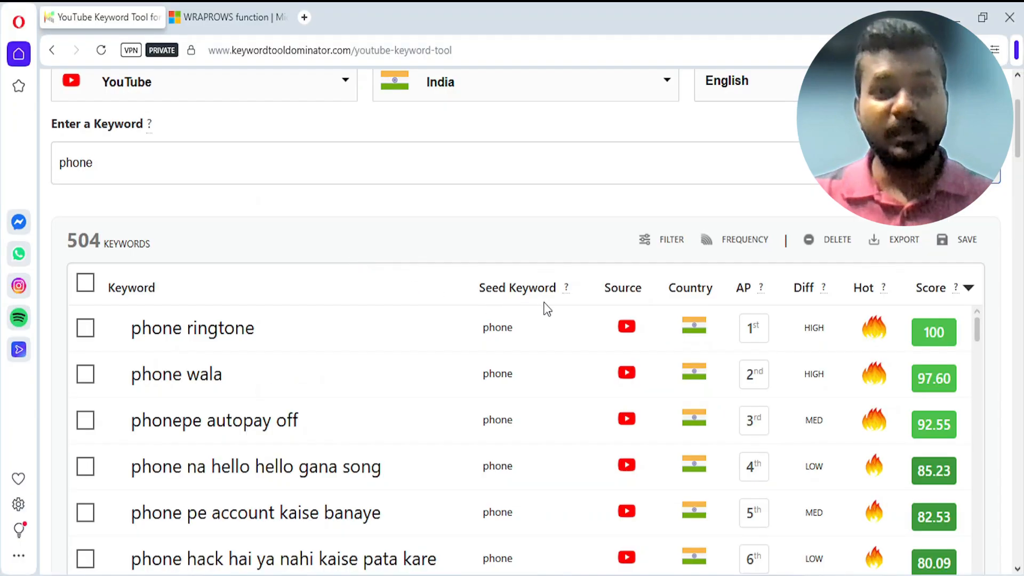
pyautogui.scroll(-3, 352, 375)
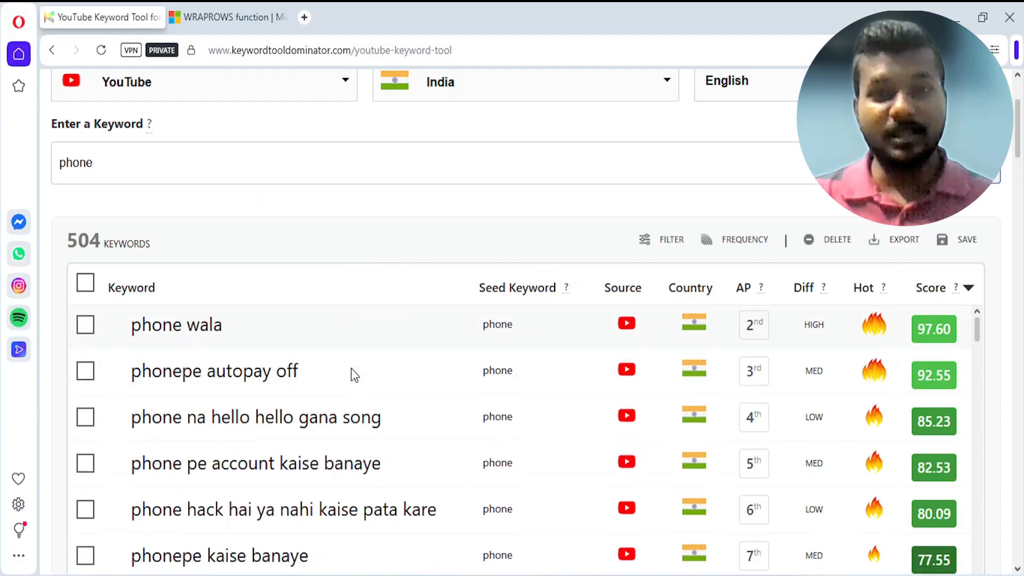
pyautogui.scroll(3, 340, 390)
# Switch to Excel and widen column F so the long keywords fit in full.
pyautogui.hotkey('alt', 'Tab')
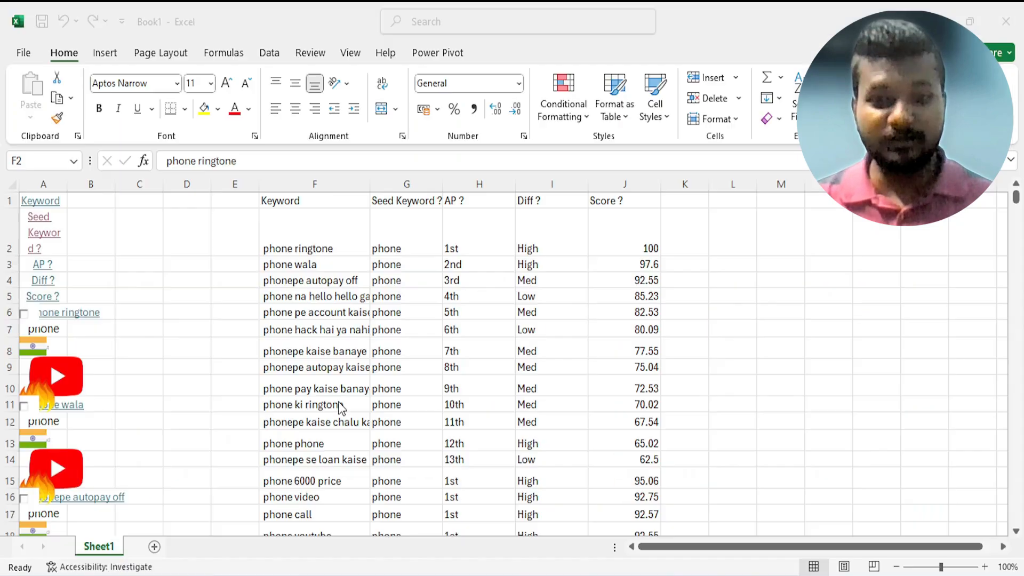
pyautogui.click(325, 313)
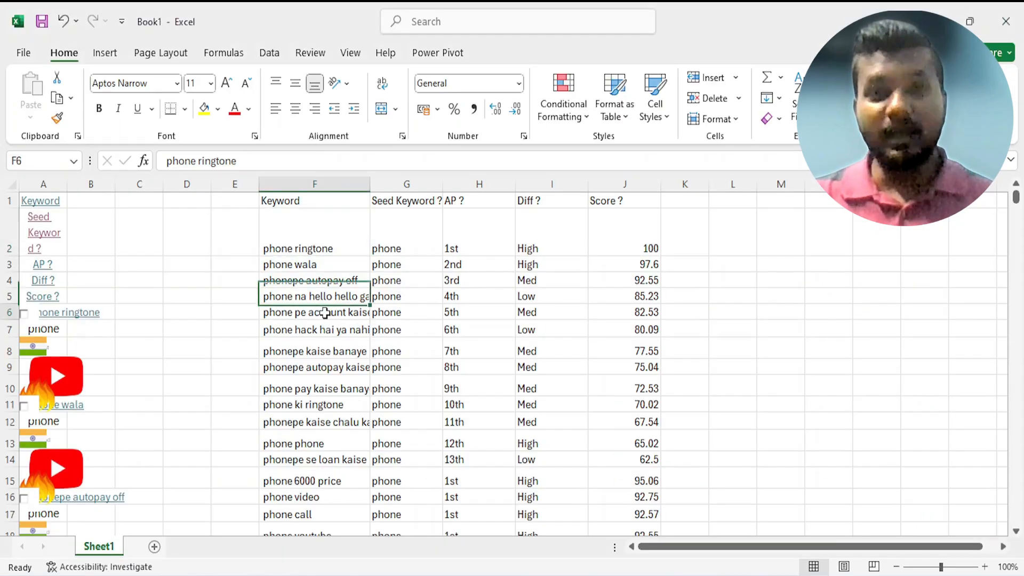
pyautogui.moveTo(368, 182); pyautogui.dragTo(447, 183)
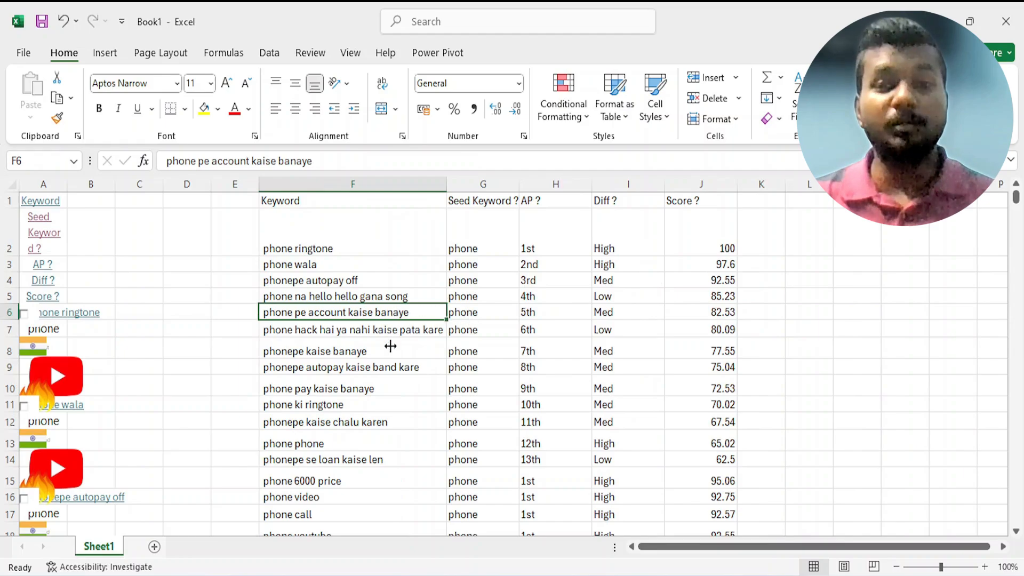